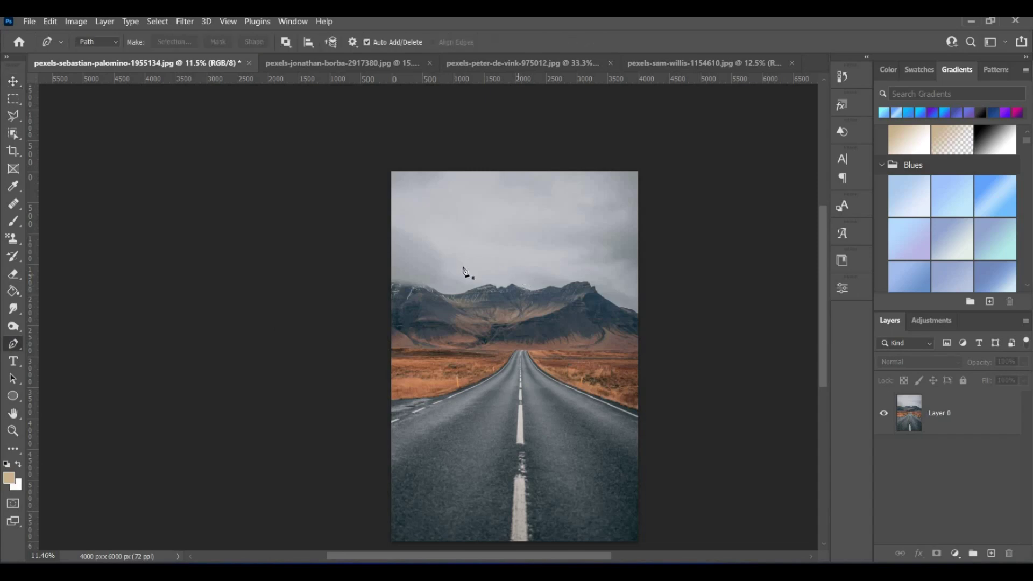
Trace the mountain ridge with the Pen tool from the photo's left edge past the central peaks to the dip beyond them.
scroll(469, 272, up, 5)
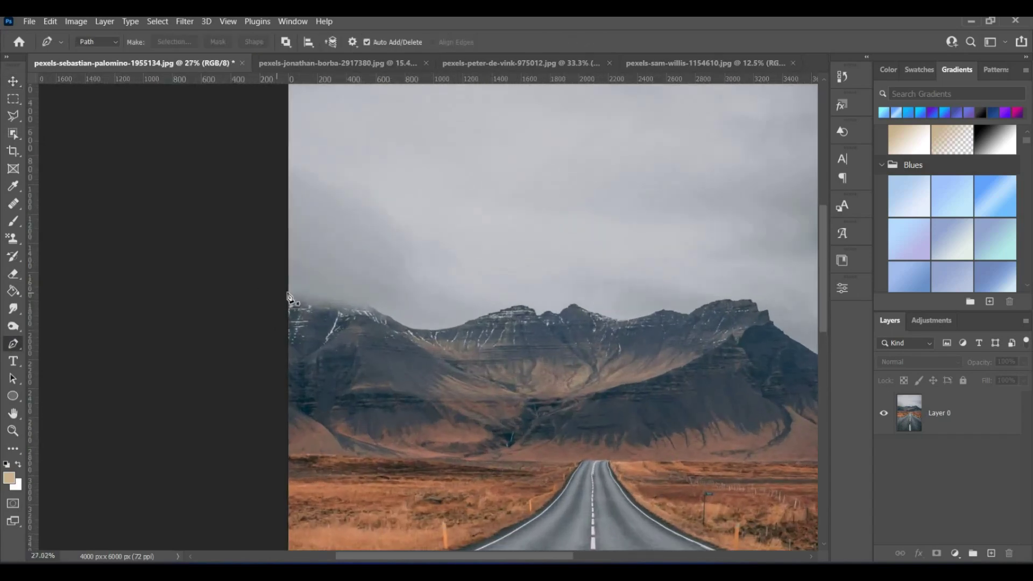
click(288, 292)
drag(389, 321, 389, 321)
click(457, 324)
click(492, 314)
drag(524, 308, 535, 311)
click(546, 311)
click(553, 313)
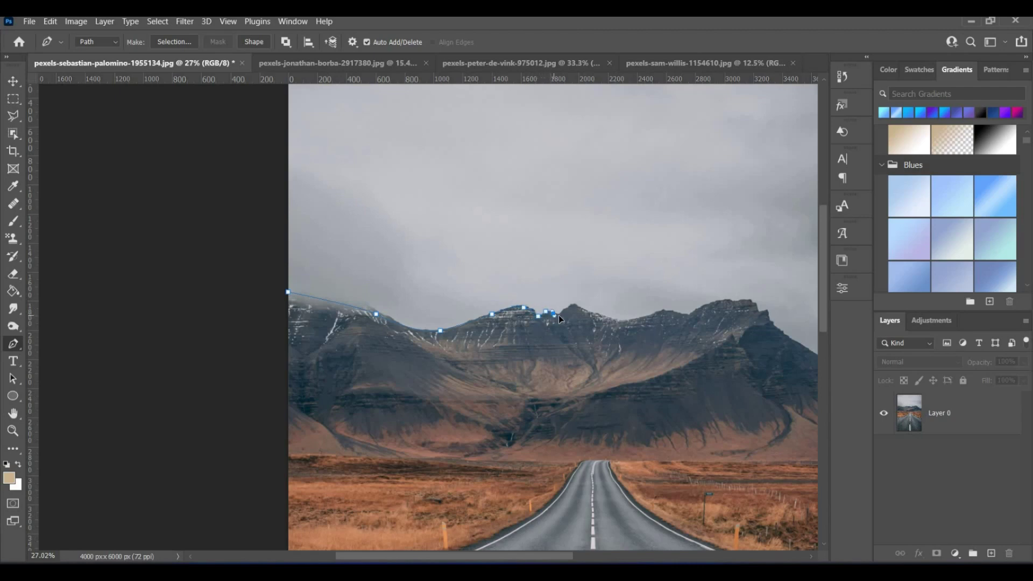
click(559, 316)
click(569, 307)
click(580, 307)
click(591, 313)
click(613, 324)
click(630, 321)
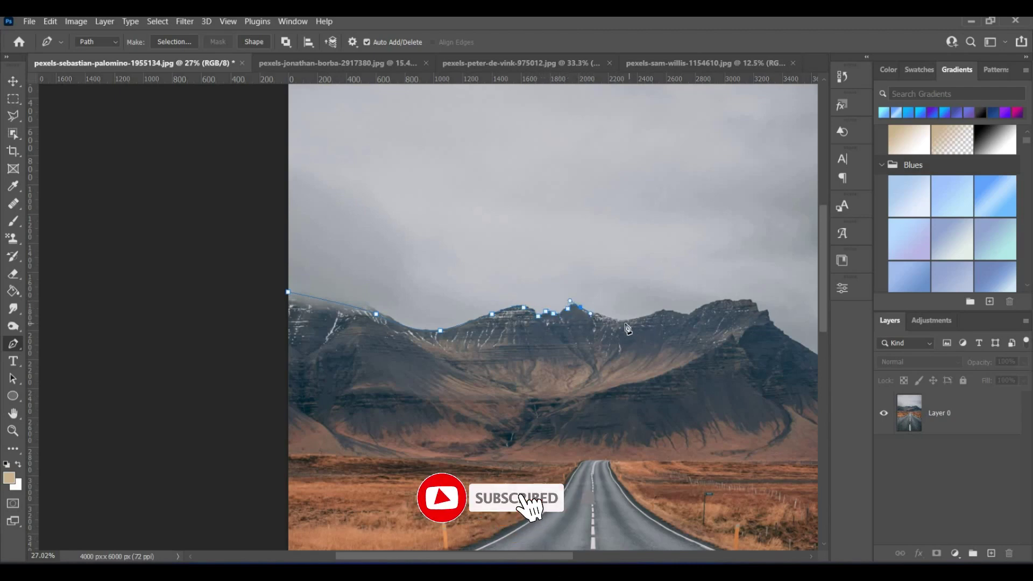
Continue the pen path along the remaining ridge, over the right-hand peak and down to the photo's right edge.
click(662, 311)
click(676, 313)
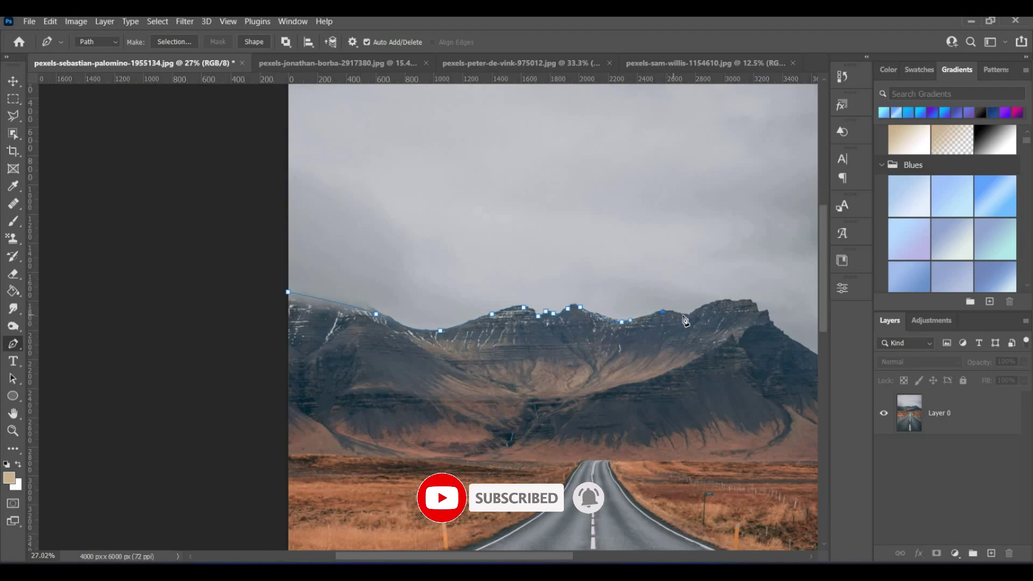
click(690, 318)
click(759, 311)
click(764, 311)
click(769, 318)
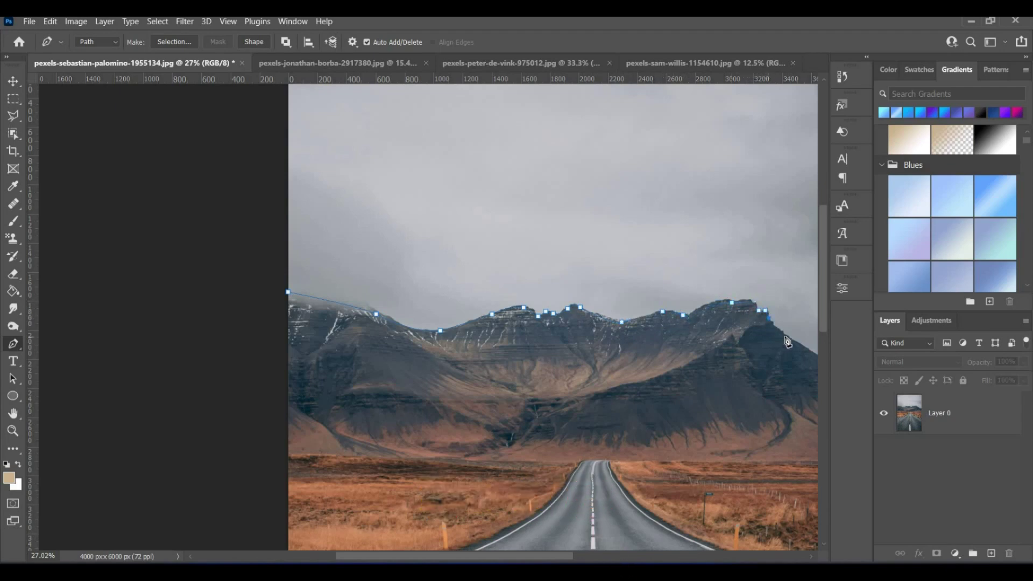
click(785, 336)
drag(725, 371, 553, 356)
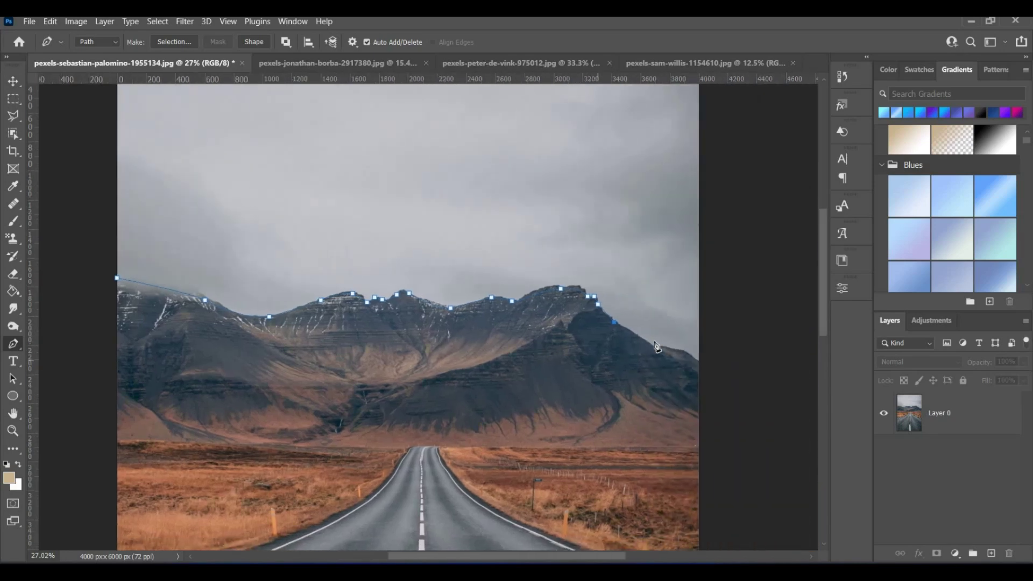
click(654, 346)
drag(708, 372, 715, 376)
Close the path around the outside of the canvas so it encloses the mountains, fields and road.
scroll(730, 405, down, 3)
drag(825, 333, 818, 425)
click(726, 481)
click(276, 481)
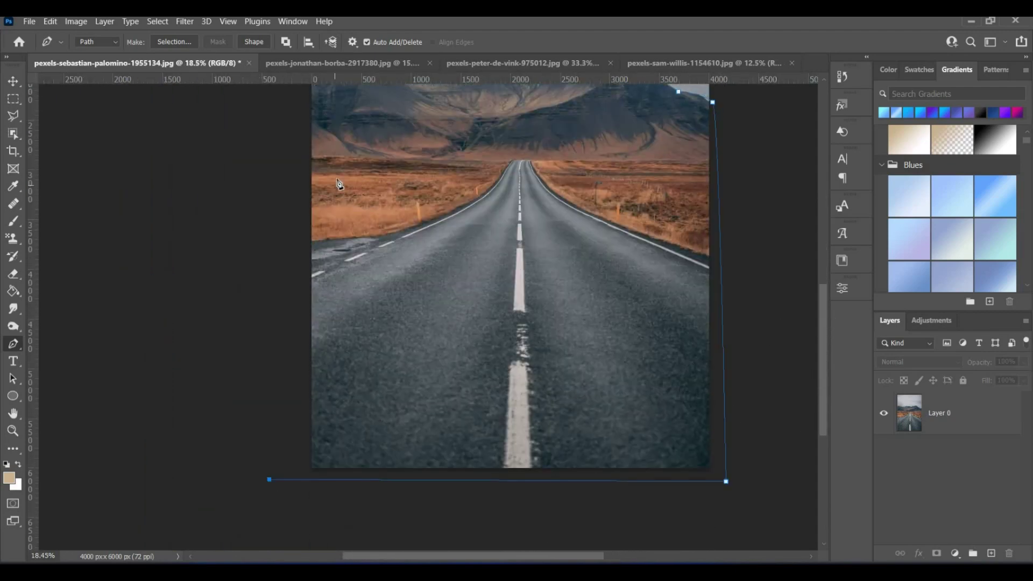
scroll(323, 91, down, 2)
click(318, 89)
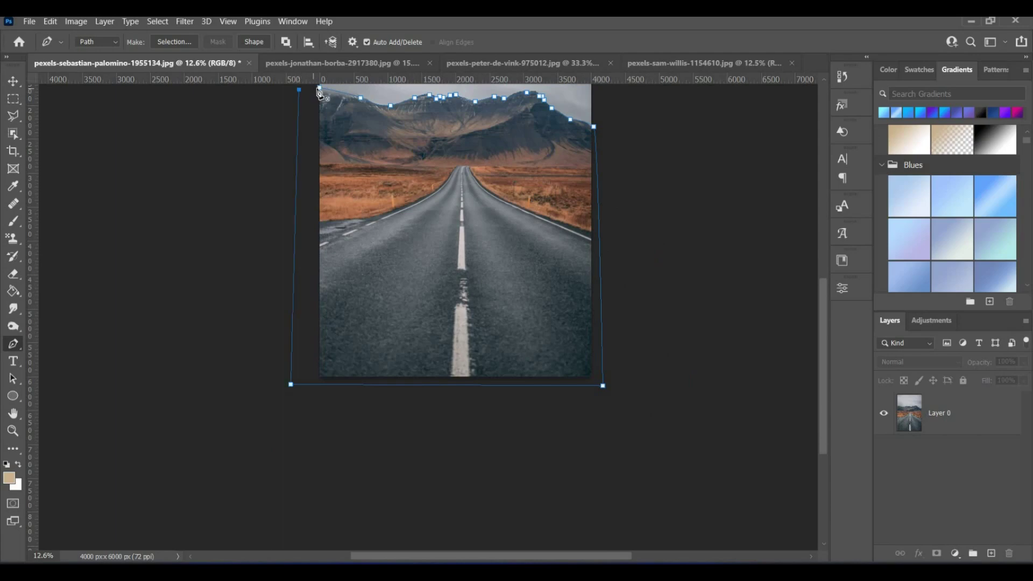
Convert the closed path into a new anti-aliased selection with a feather radius of 2 pixels.
right_click(370, 135)
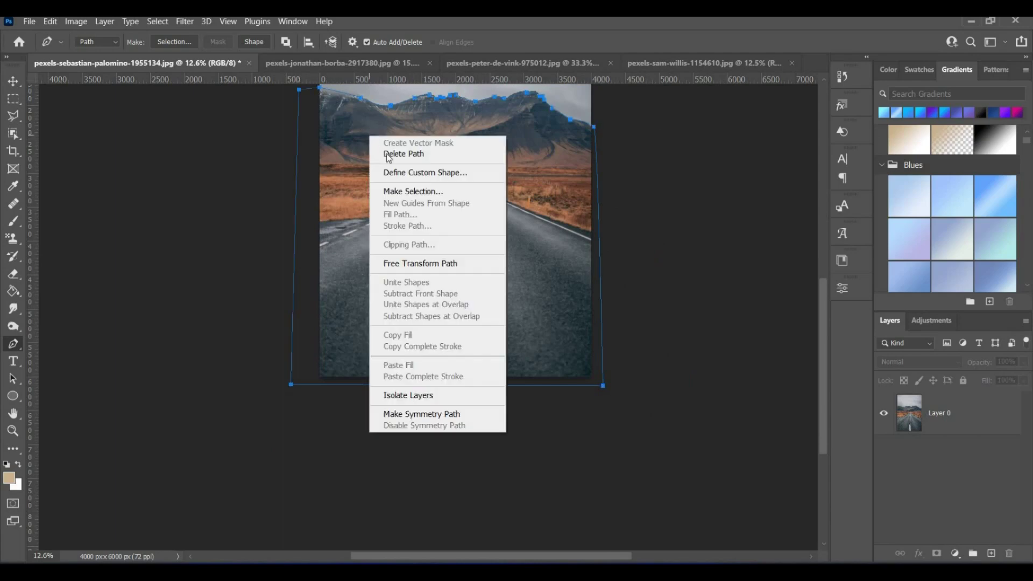
click(415, 192)
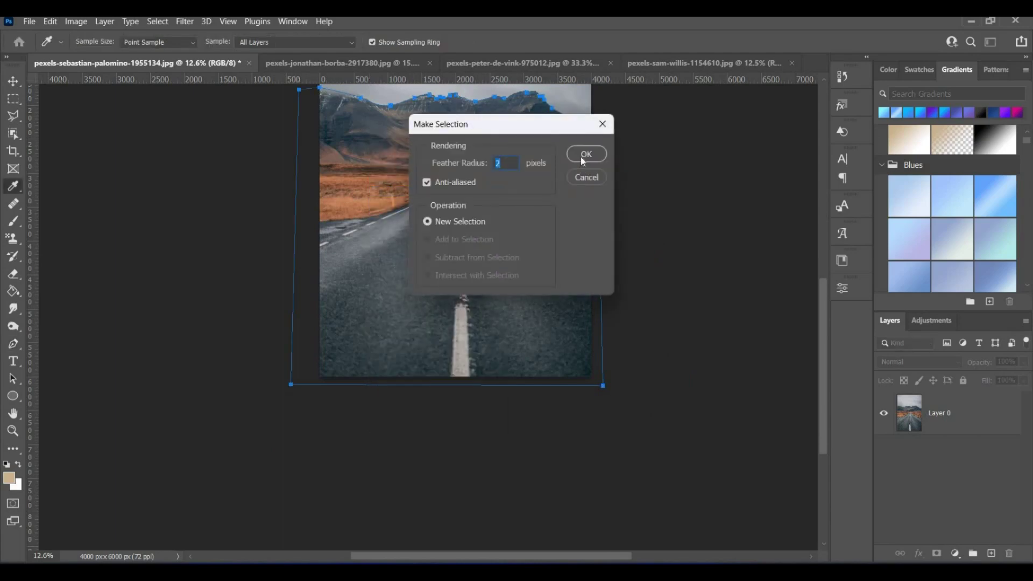
click(581, 157)
scroll(821, 239, up, 5)
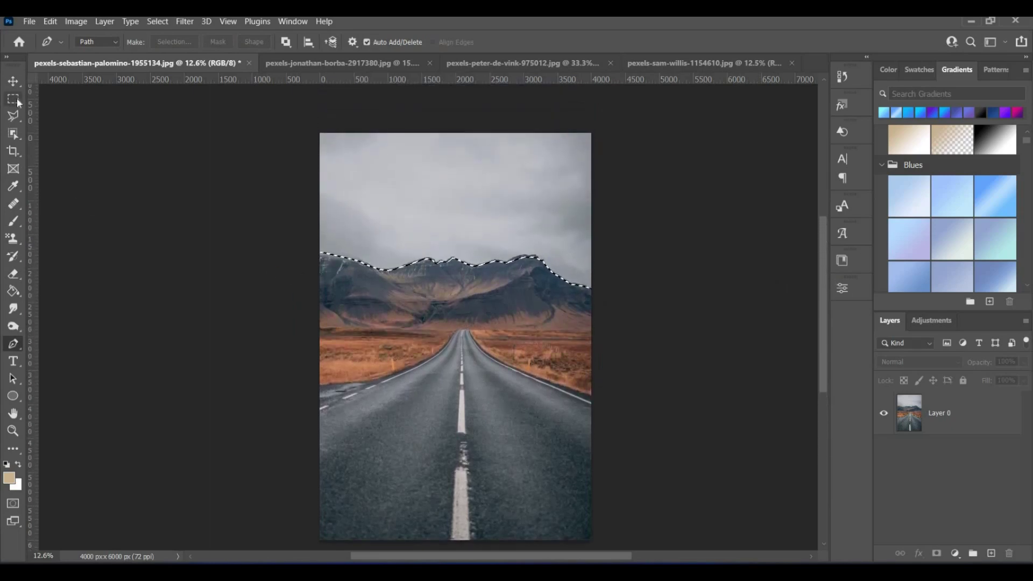
Invert the selection, delete the grey sky from Layer 0 and deselect.
key(m)
right_click(434, 289)
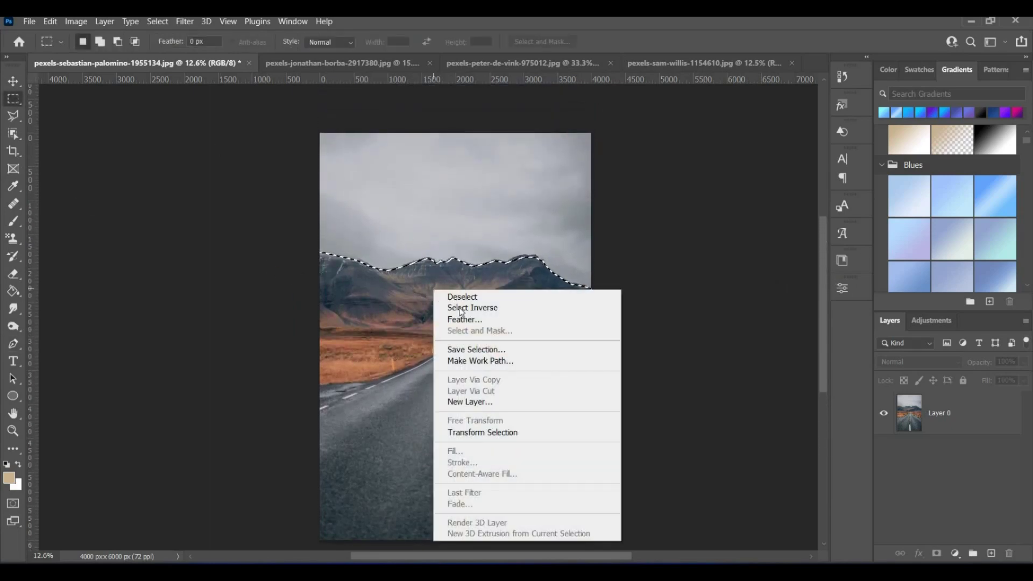
click(473, 308)
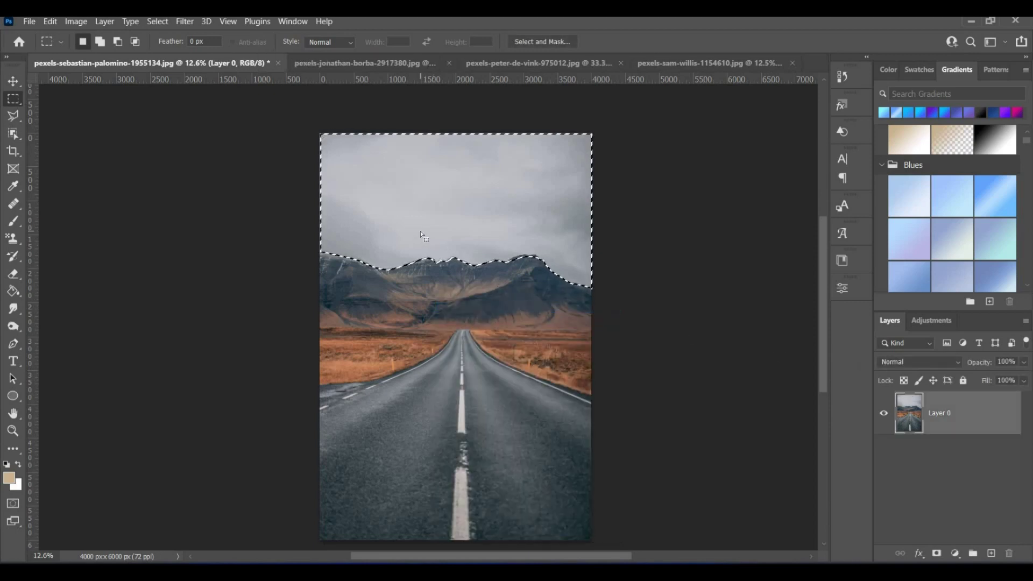
key(Delete)
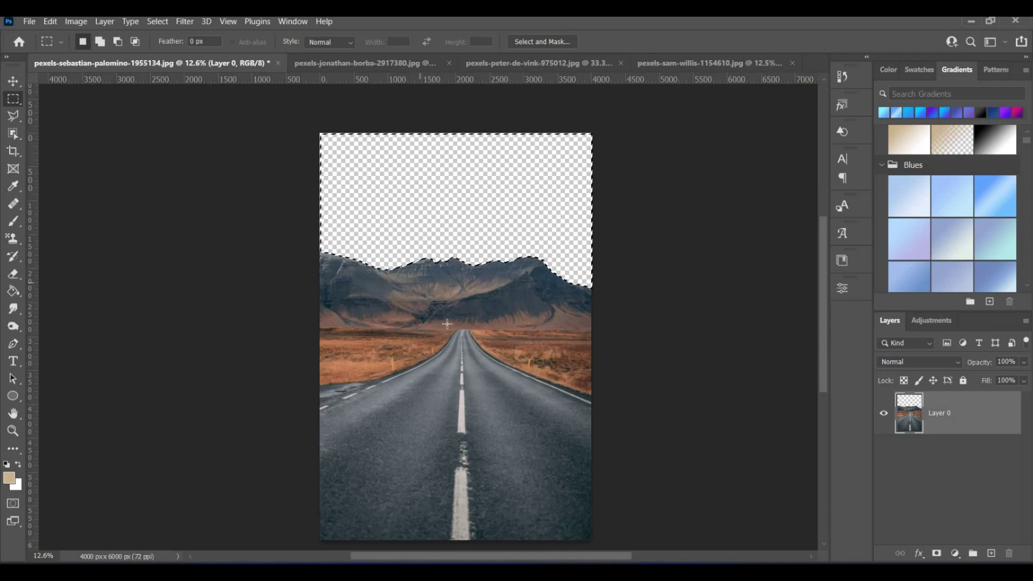
key(ctrl+d)
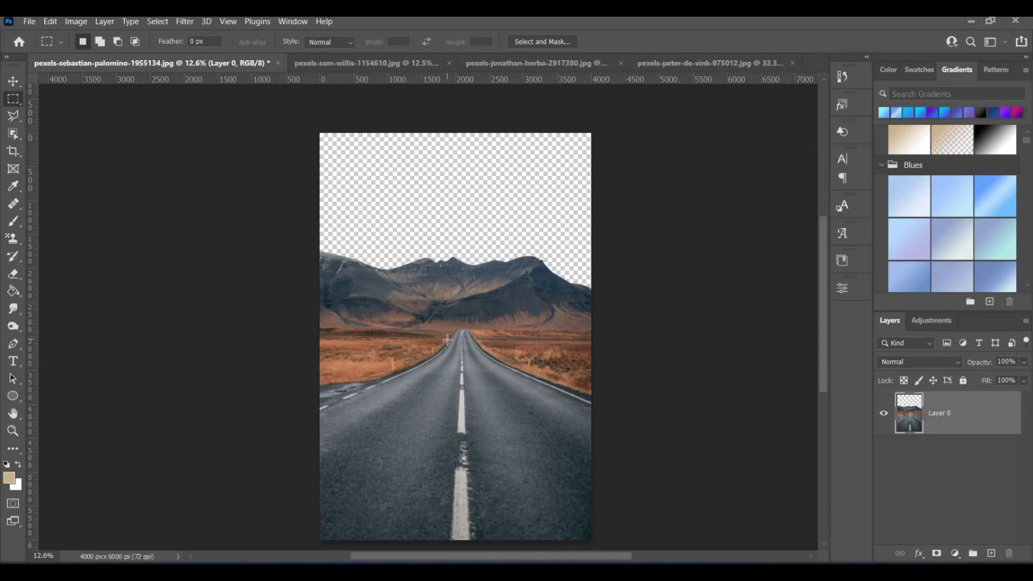
Copy a full-width rectangle of the upper starry sky from the night-sky photo and paste it into the road image.
click(322, 61)
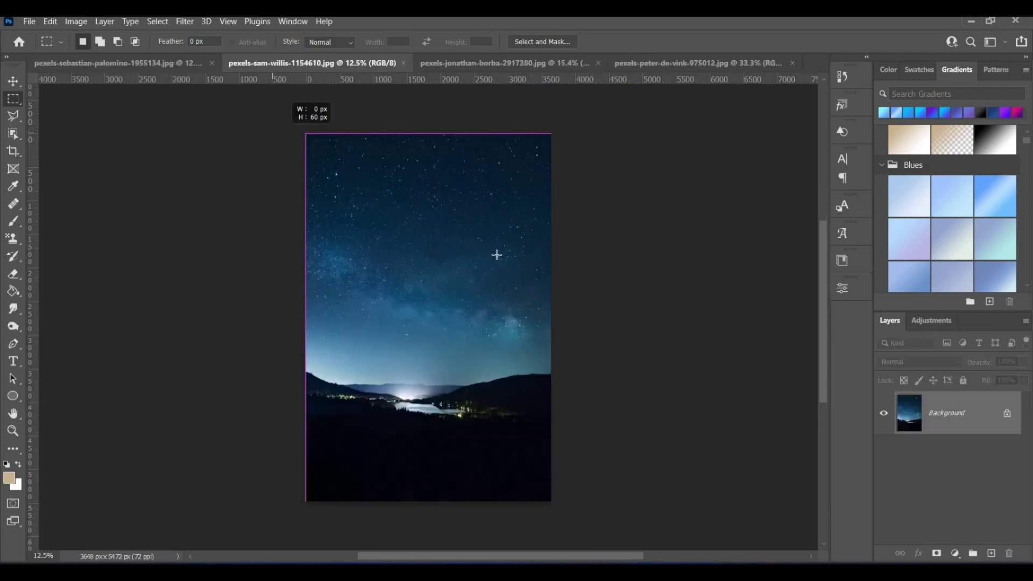
drag(306, 133, 551, 279)
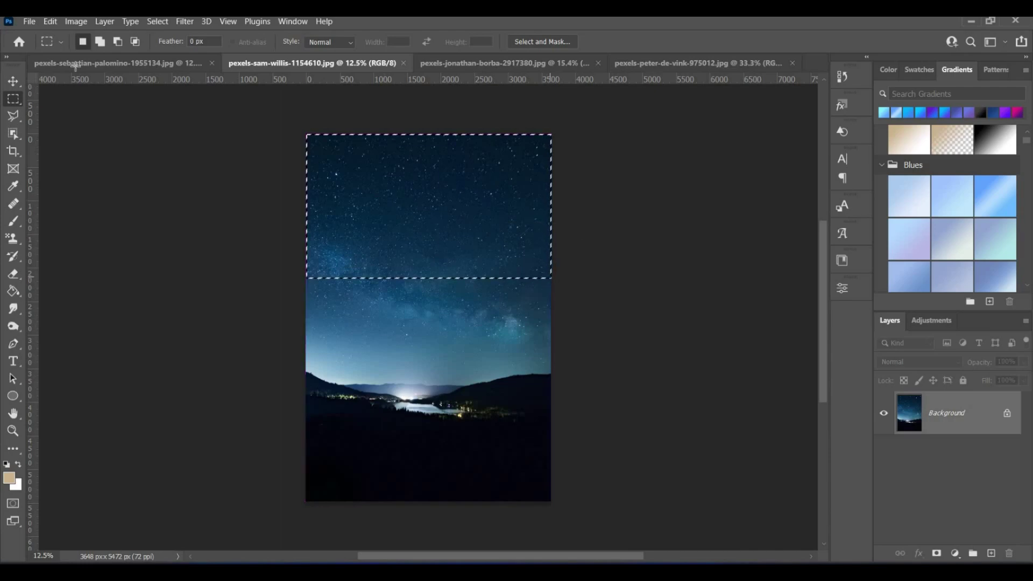
click(53, 21)
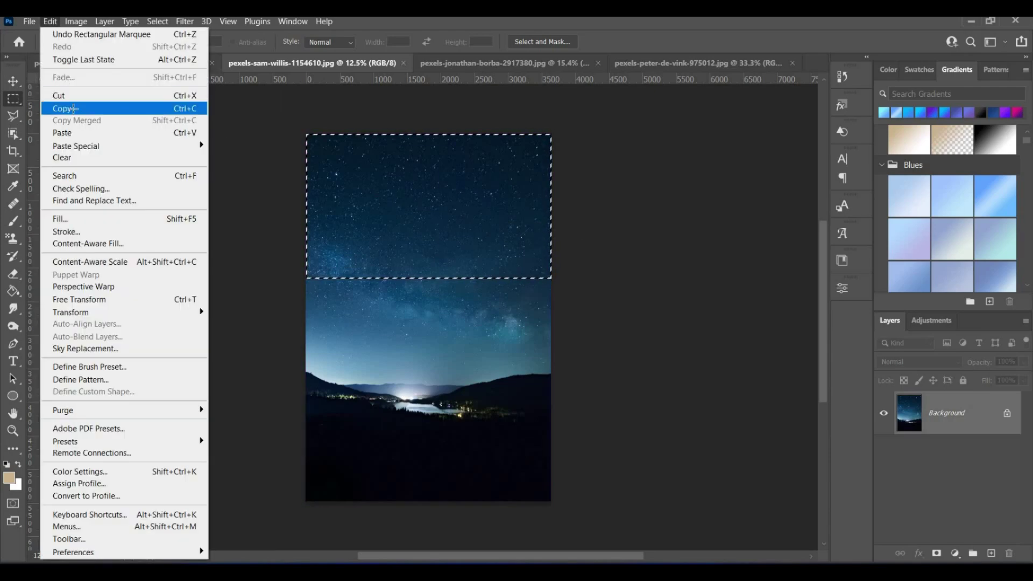
click(63, 108)
click(121, 62)
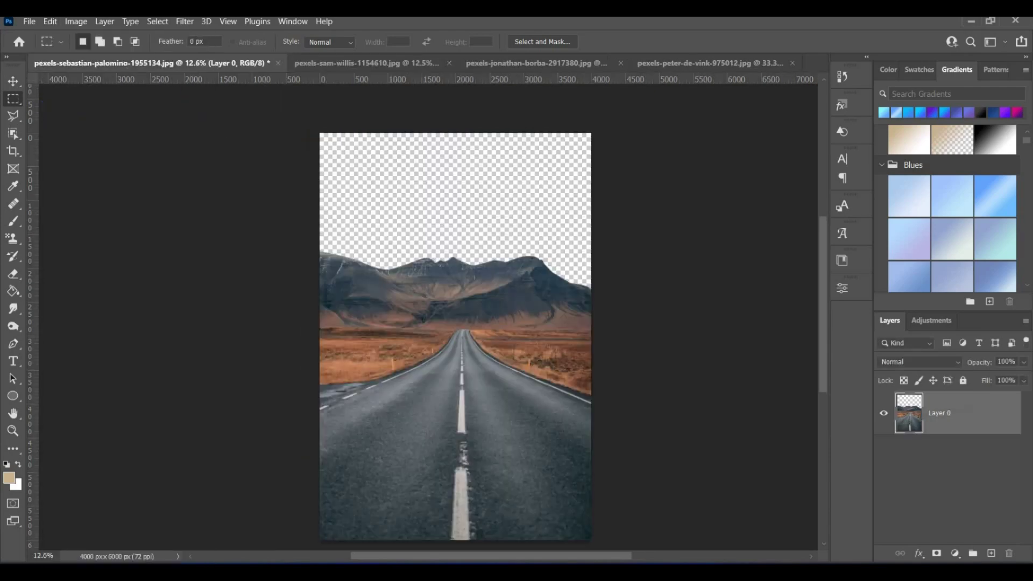
click(51, 21)
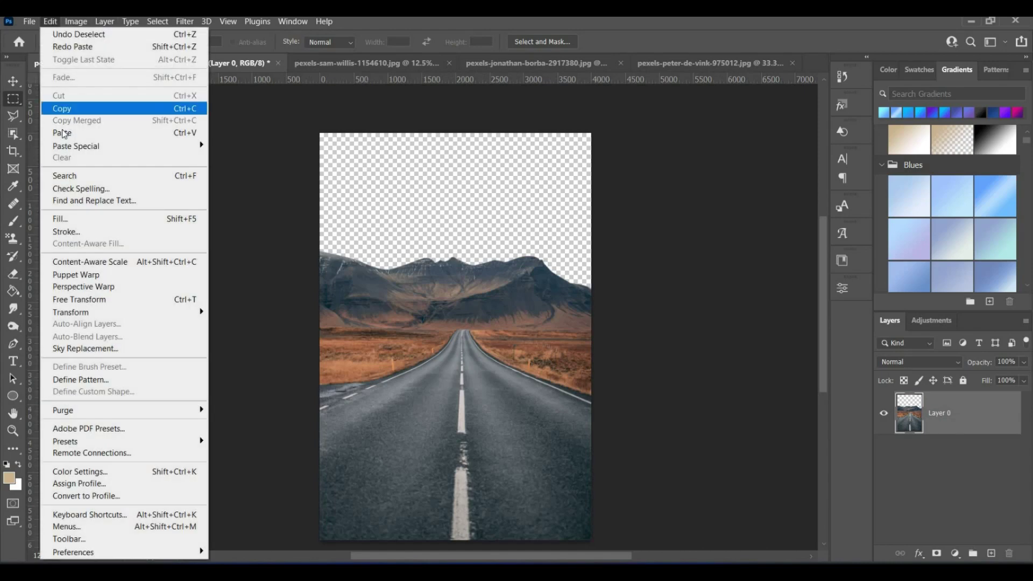
click(63, 133)
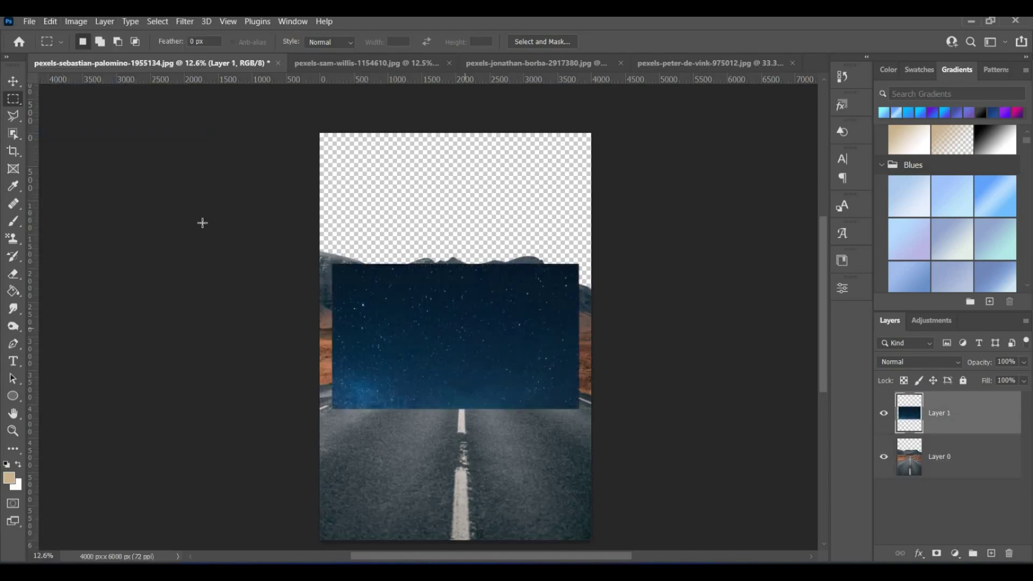
Move and enlarge the pasted starry sky to fill the transparent area, and place its layer beneath Layer 0.
click(13, 81)
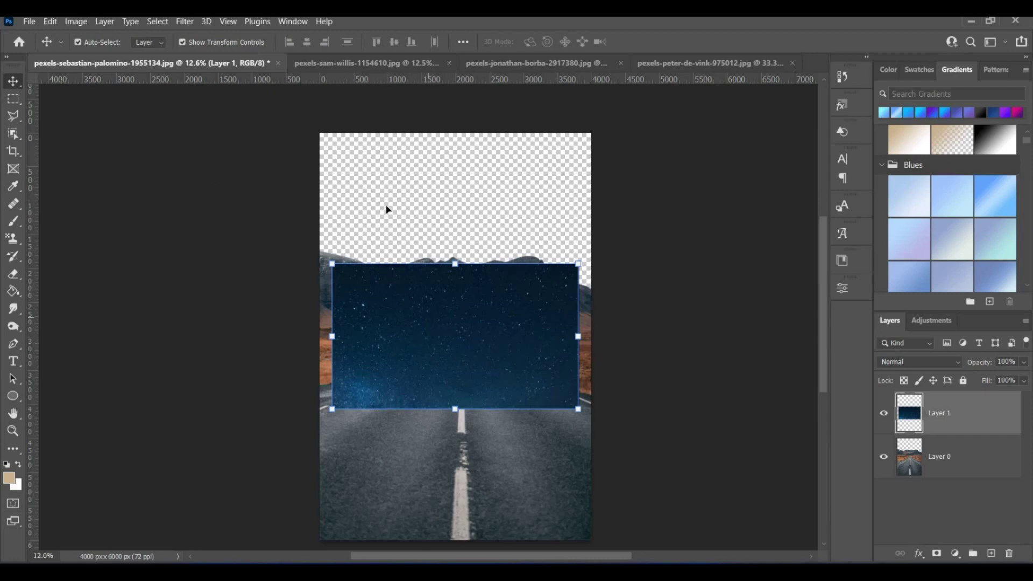
drag(455, 328, 440, 205)
drag(566, 271, 602, 286)
drag(991, 463, 985, 396)
click(688, 285)
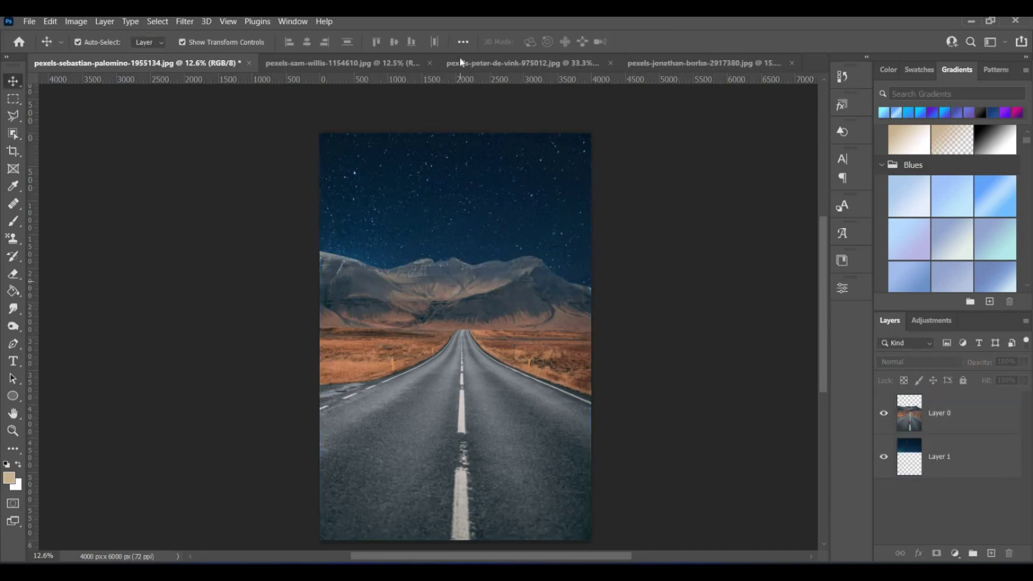
Select the moon in the moon photo with Select Subject, copy it and paste it into the road image.
click(487, 62)
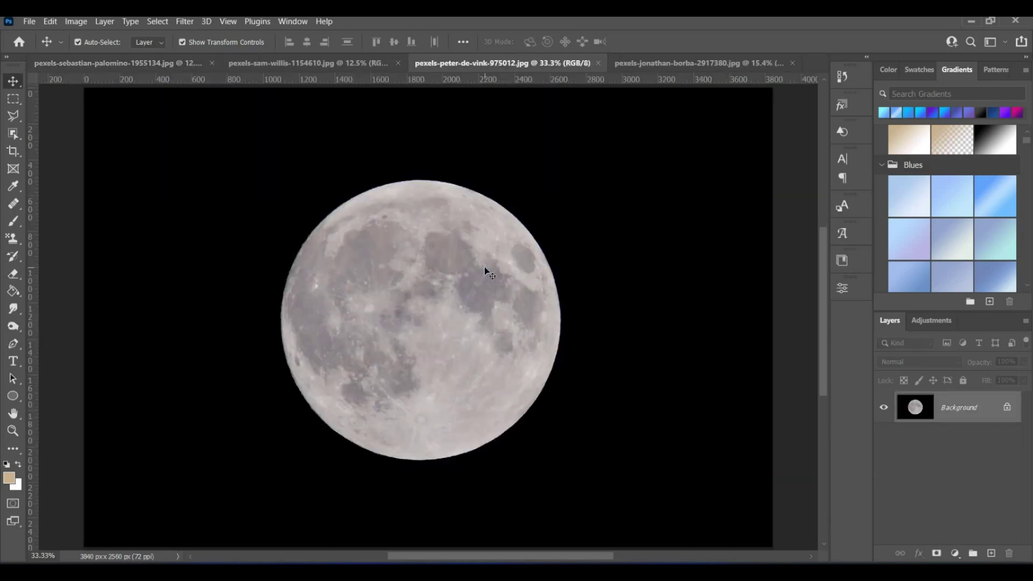
click(12, 134)
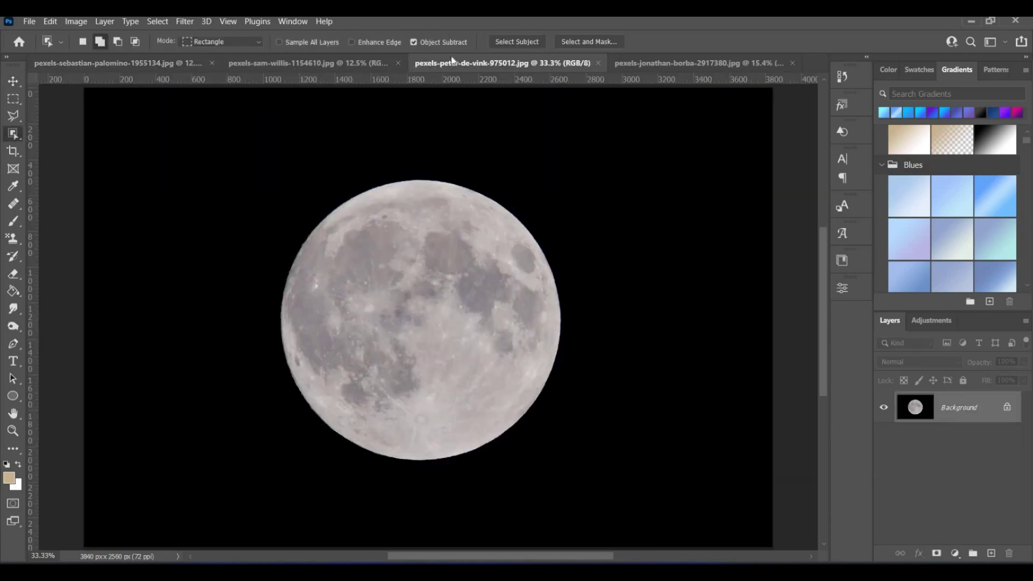
click(505, 43)
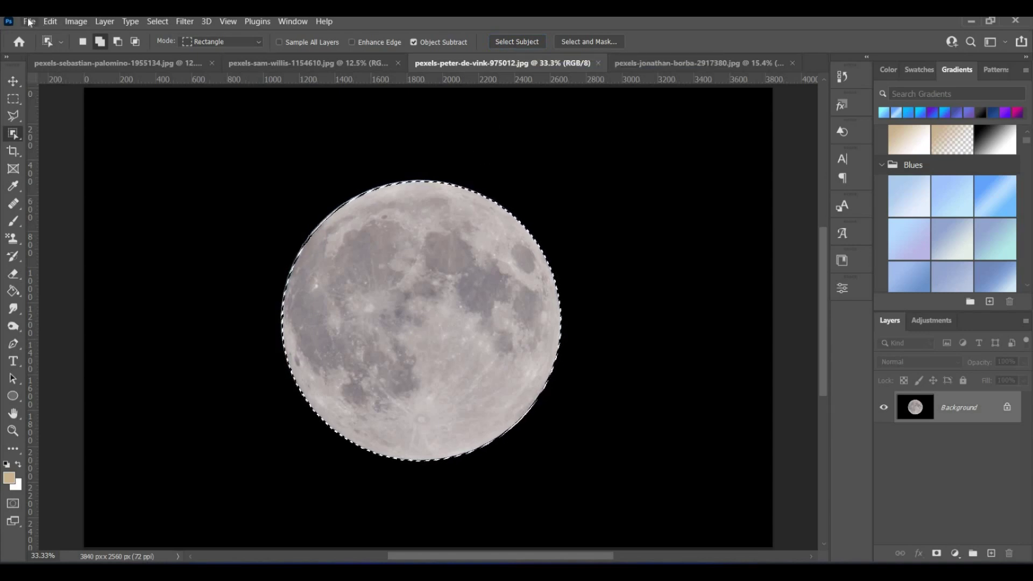
click(52, 21)
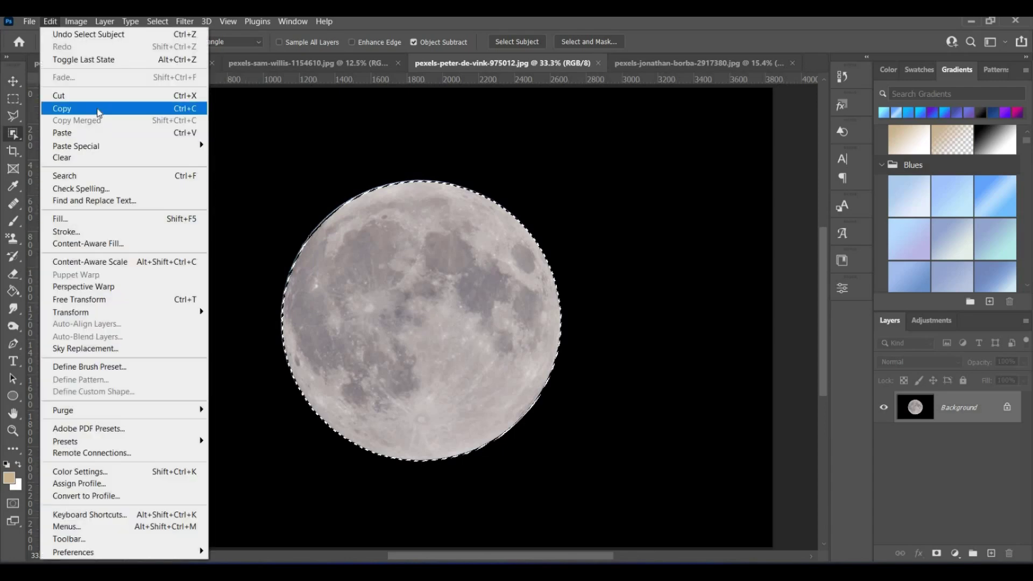
click(98, 108)
click(160, 61)
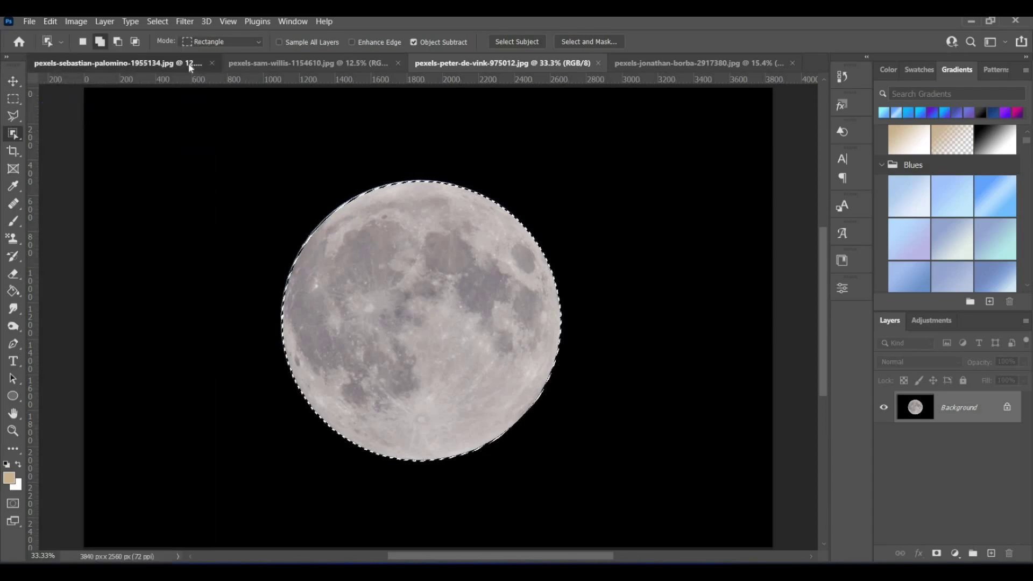
click(52, 22)
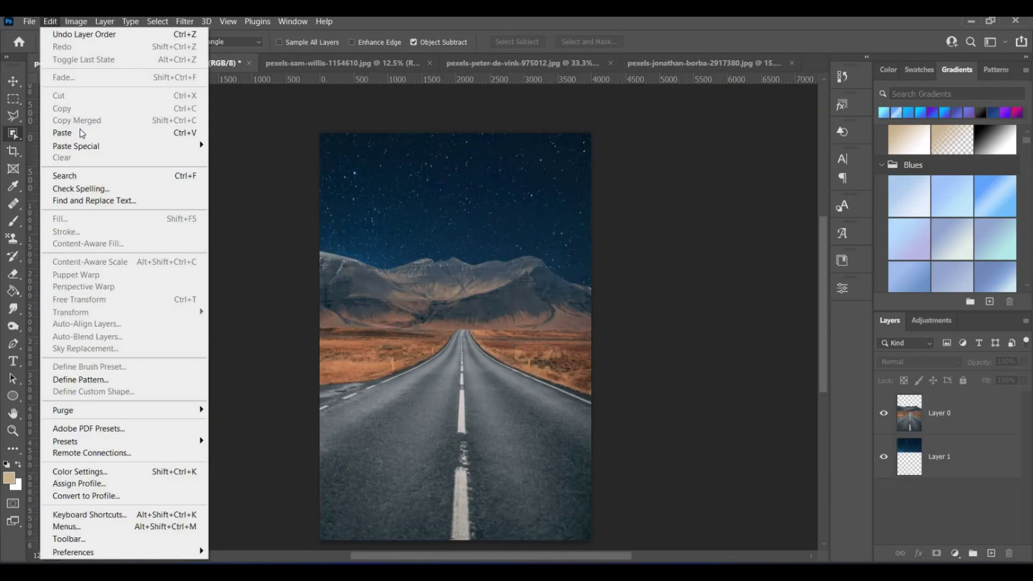
click(80, 132)
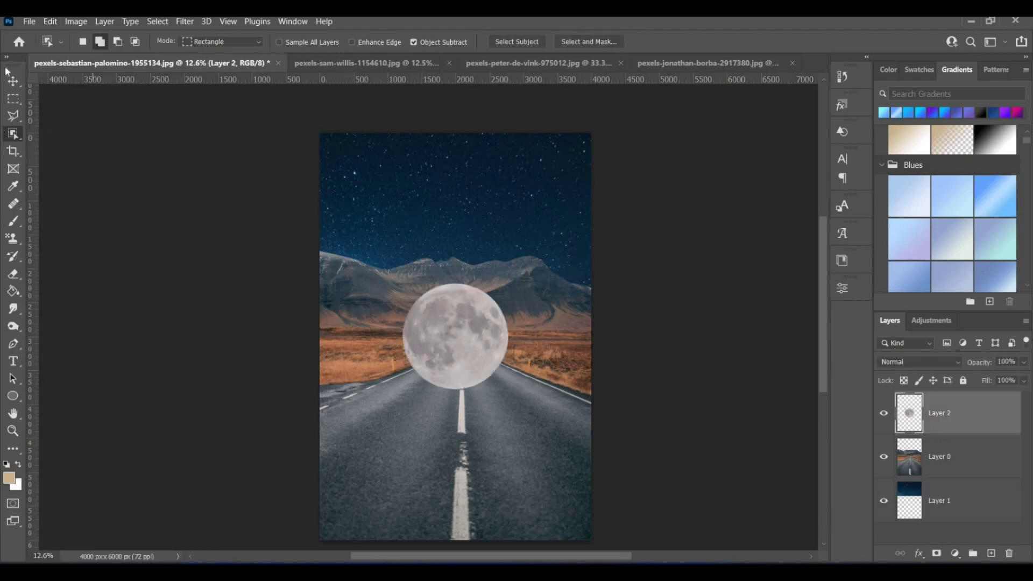
Position the moon over the central ridge and place its layer beneath Layer 0 so the mountains overlap it.
key(v)
drag(468, 347, 470, 240)
drag(950, 424, 956, 484)
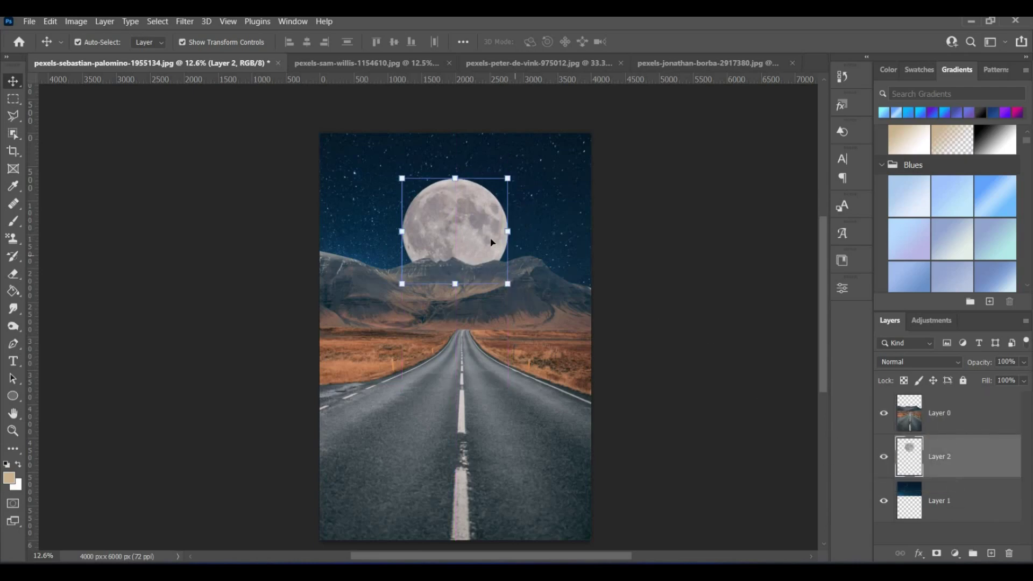
drag(490, 235, 494, 241)
Select the moon and add a Color Balance adjustment limited to it, with midtones Yellow–Blue set to -86.
key(w)
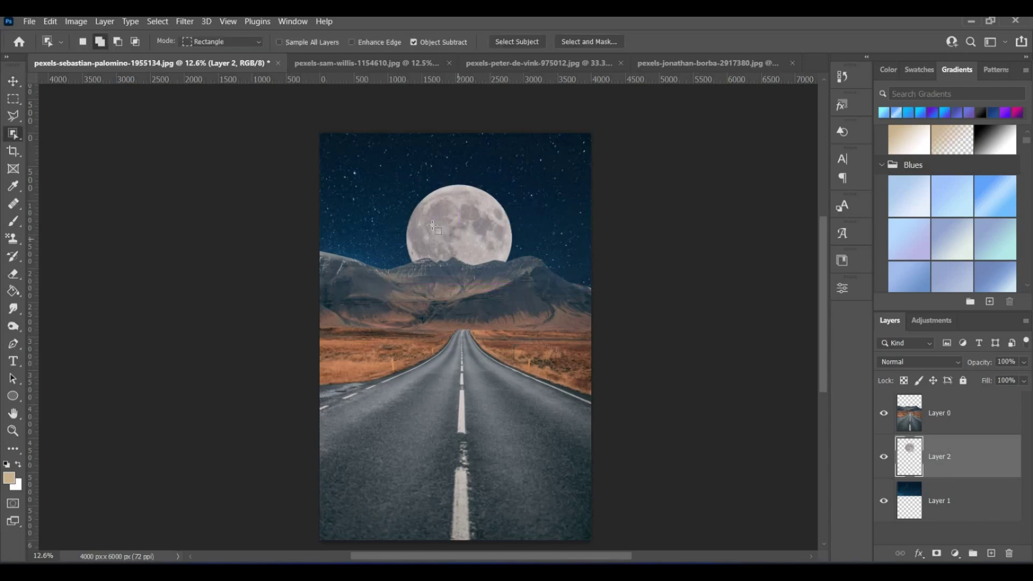
click(529, 42)
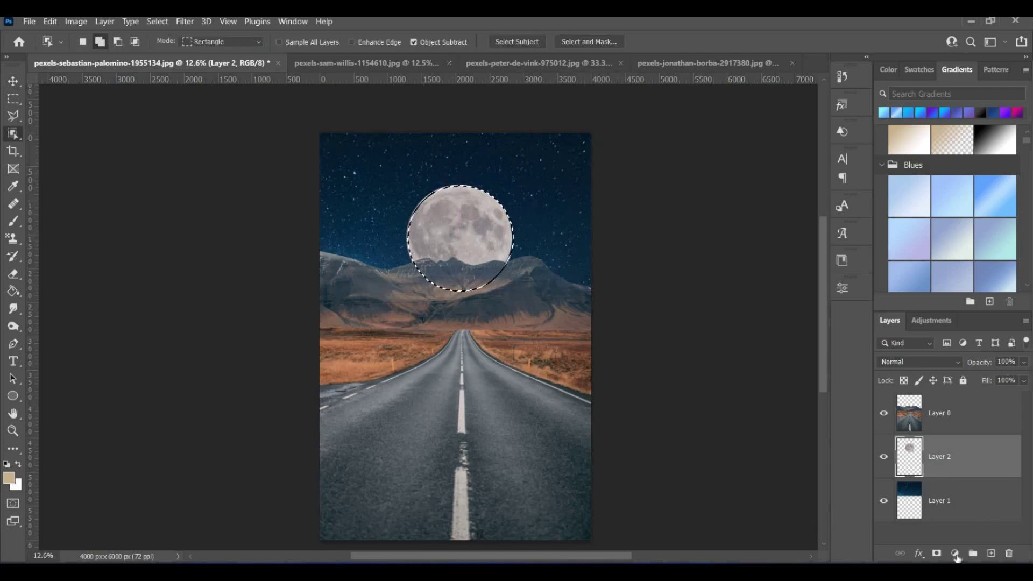
click(956, 554)
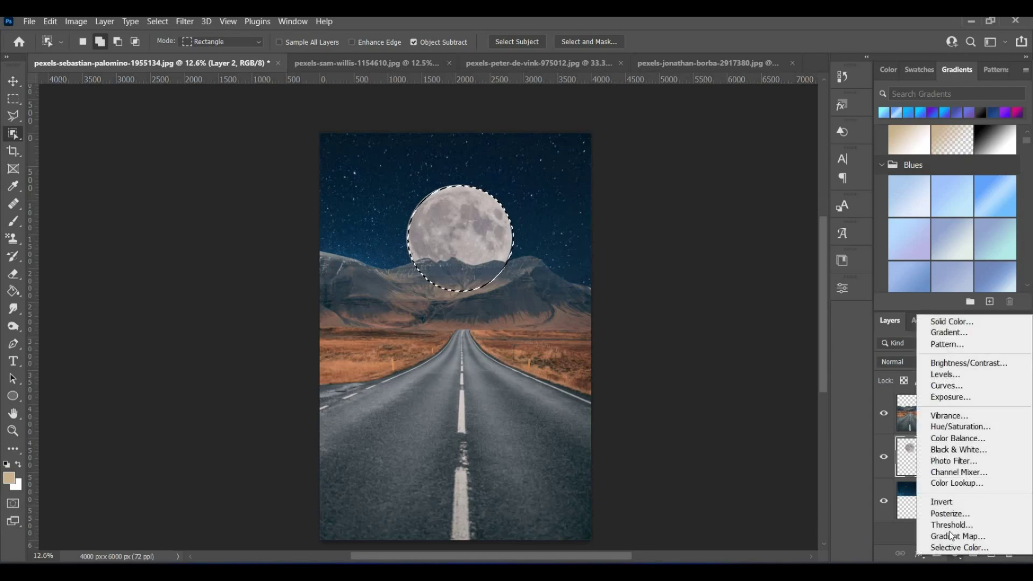
click(955, 437)
drag(716, 399, 652, 398)
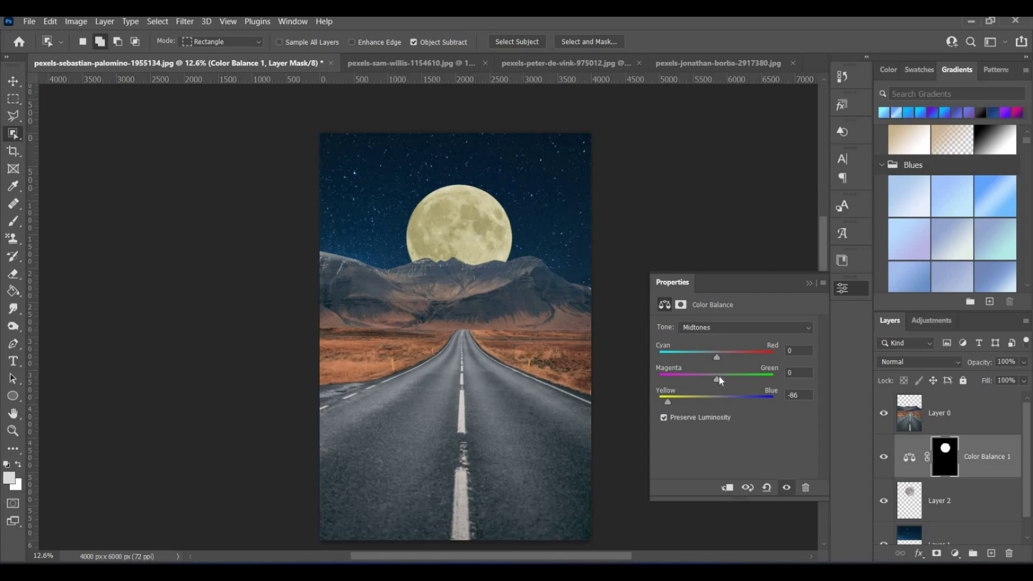
Set the moon's Color Balance to midtones Magenta–Green -27 and Cyan–Red +2, highlights Yellow–Blue -26, and shadows Yellow–Blue -32.
mouse_move(719, 377)
mouse_down()
mouse_move(732, 376)
mouse_move(702, 378)
mouse_move(722, 358)
mouse_up()
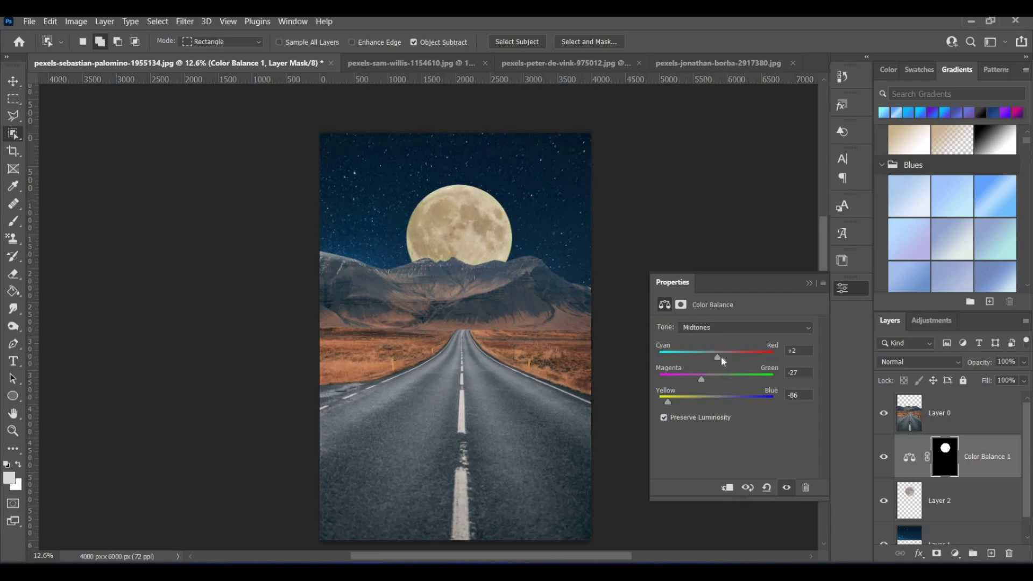
click(745, 328)
click(748, 359)
drag(716, 403, 706, 402)
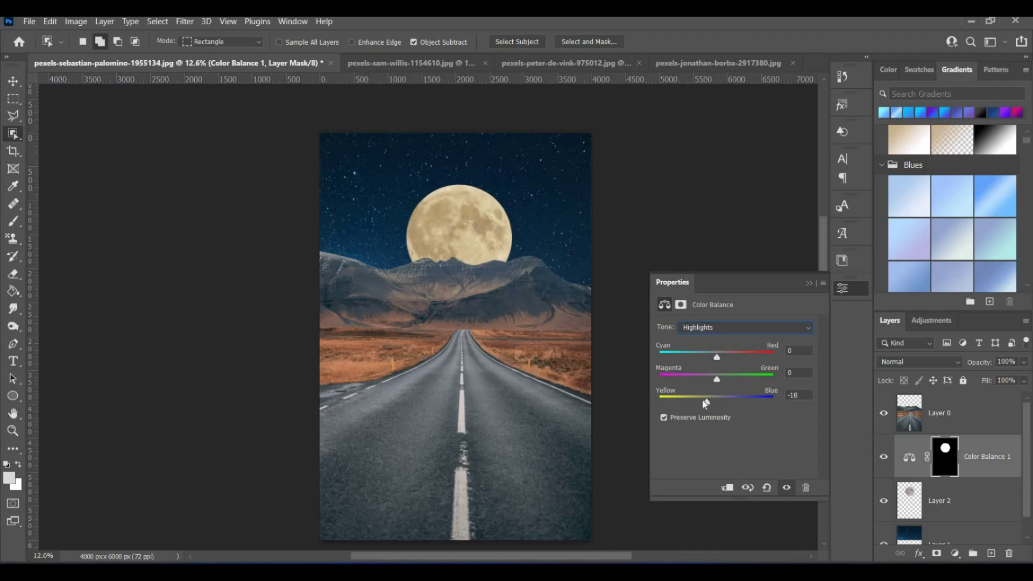
click(783, 332)
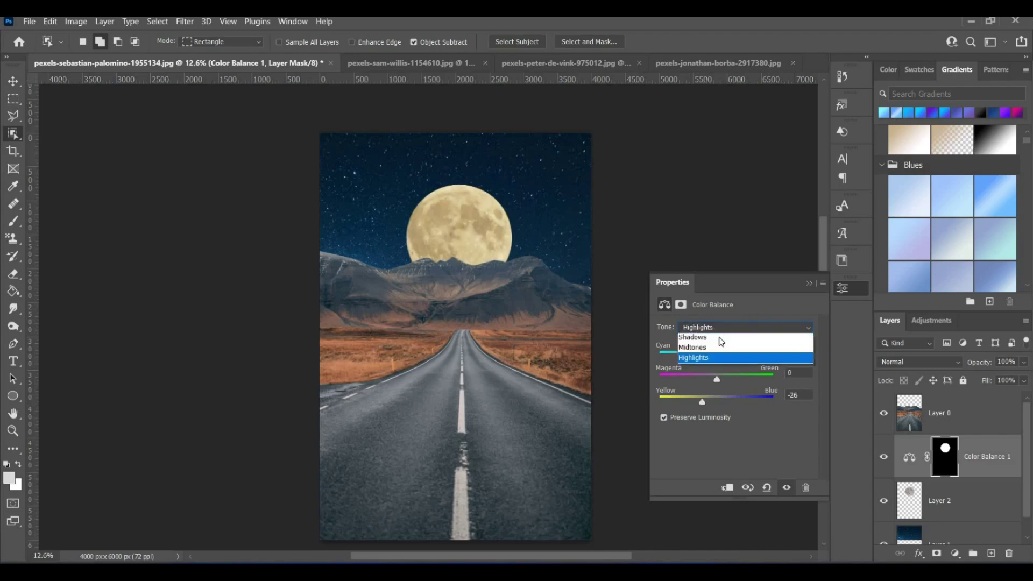
click(721, 334)
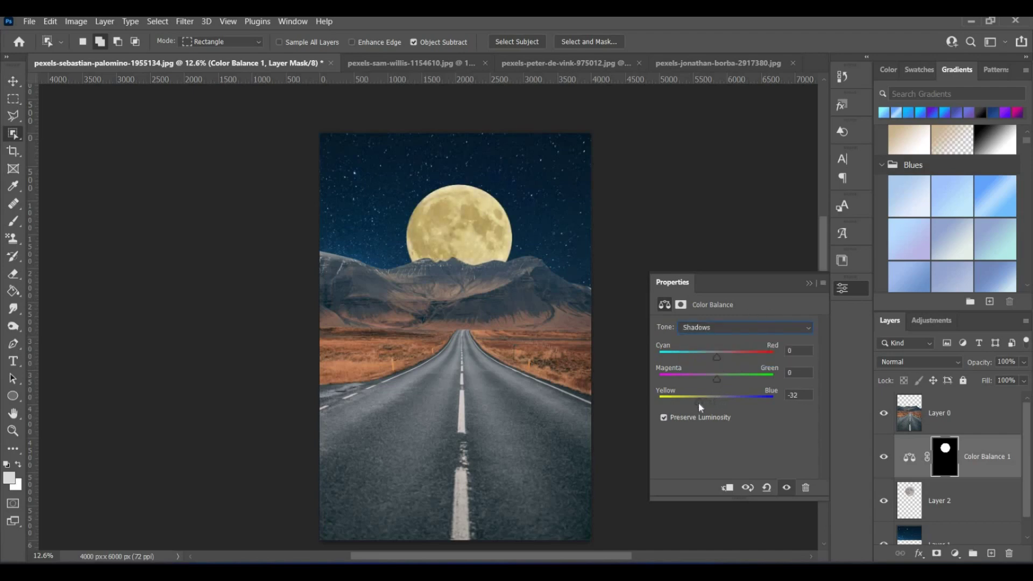
click(809, 283)
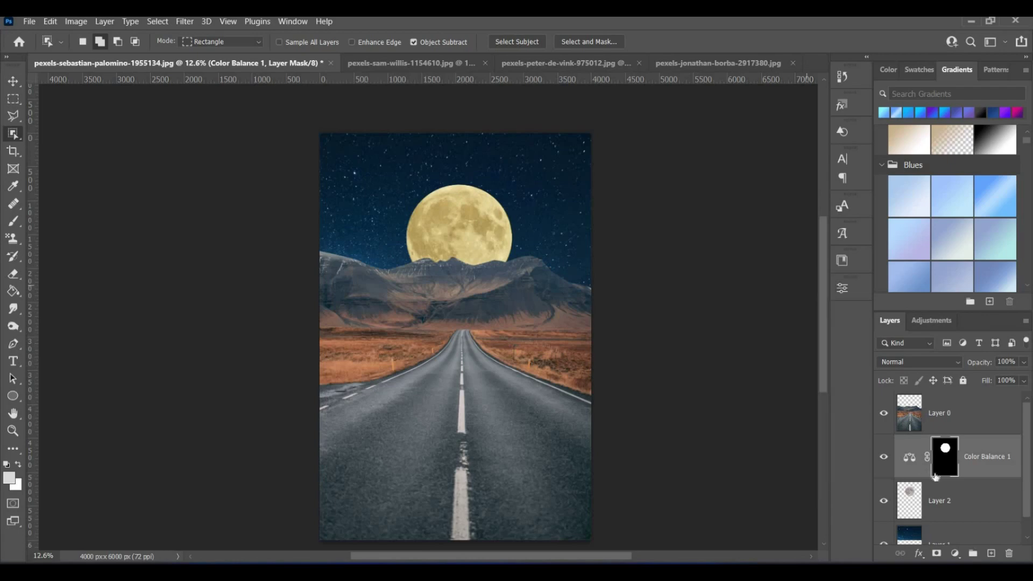
Merge the moon's Layer 2 with its Color Balance 1 adjustment layer.
click(941, 506)
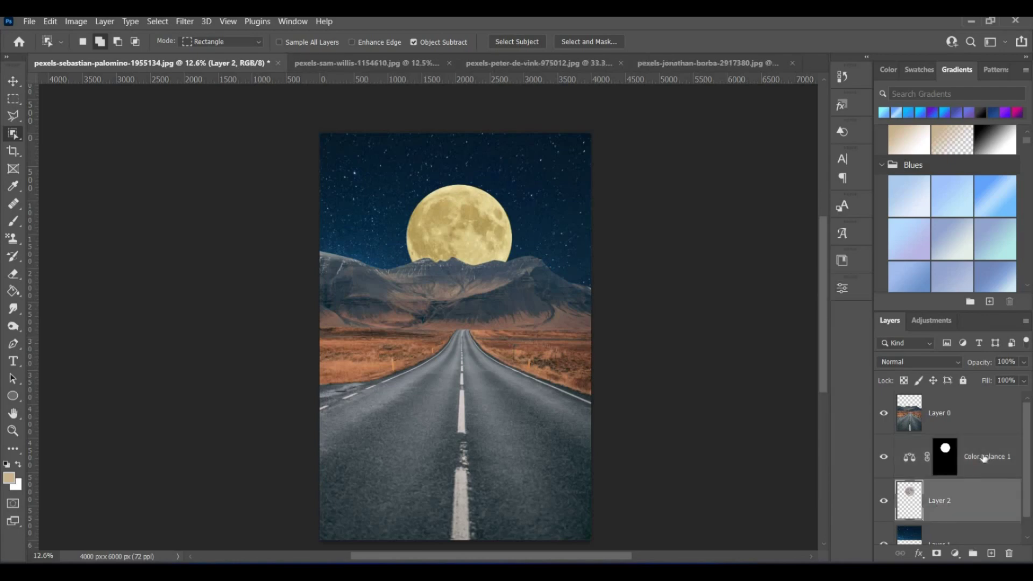
shift+click(985, 458)
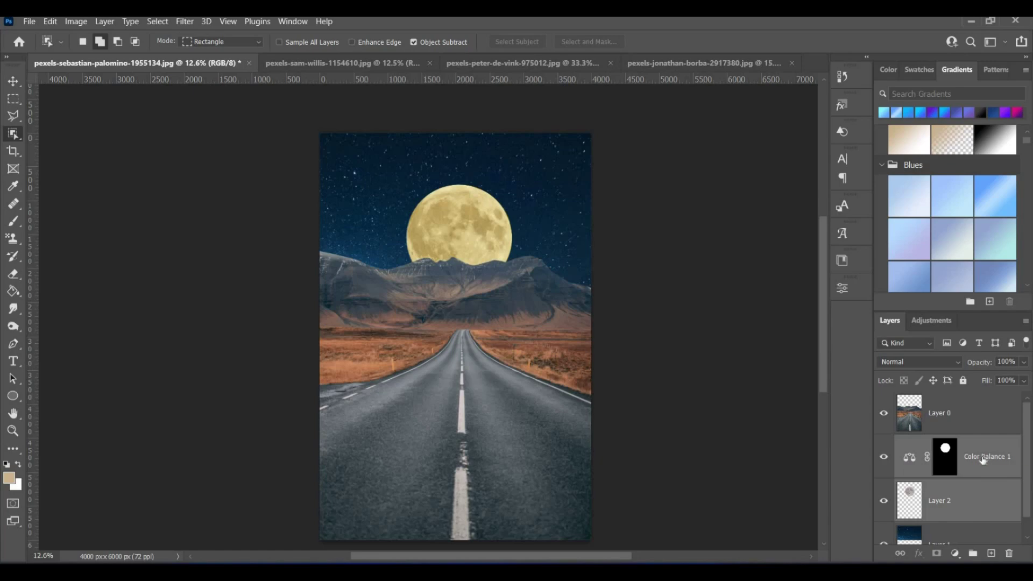
key(ctrl+e)
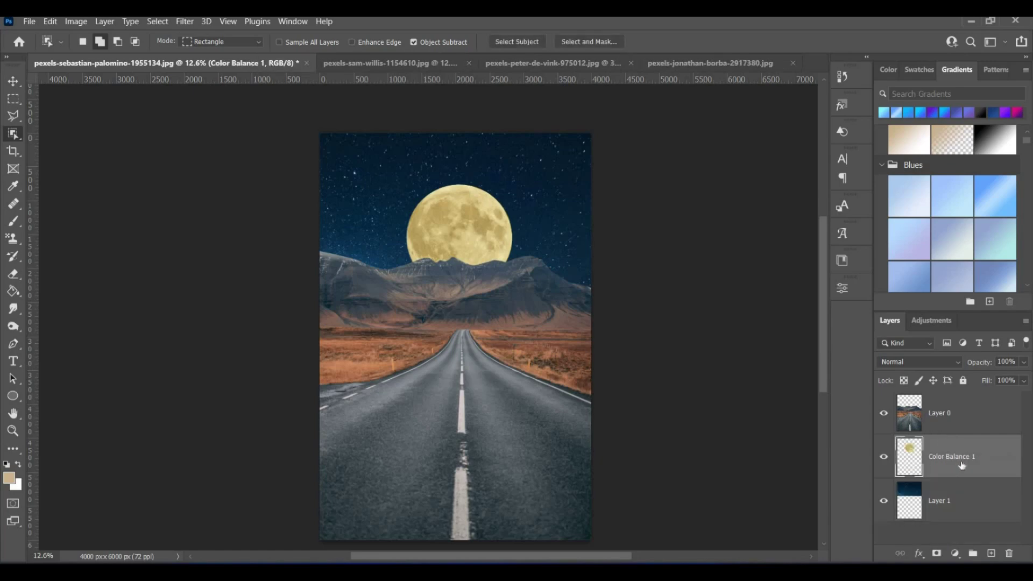
Apply a Gaussian Blur with a 10-pixel radius to the merged moon layer.
click(177, 19)
mouse_move(285, 186)
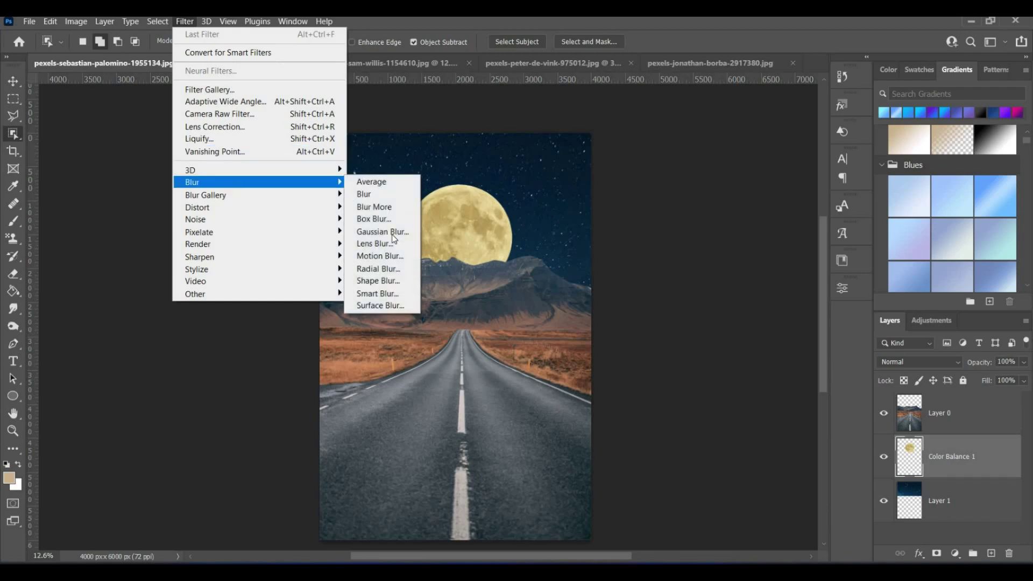
click(393, 236)
text(0)
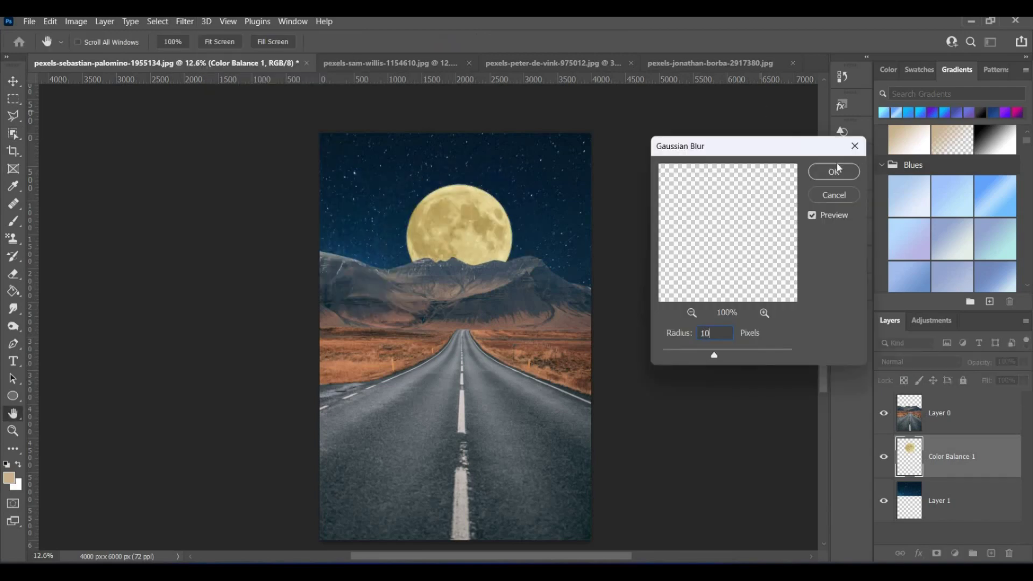
click(833, 170)
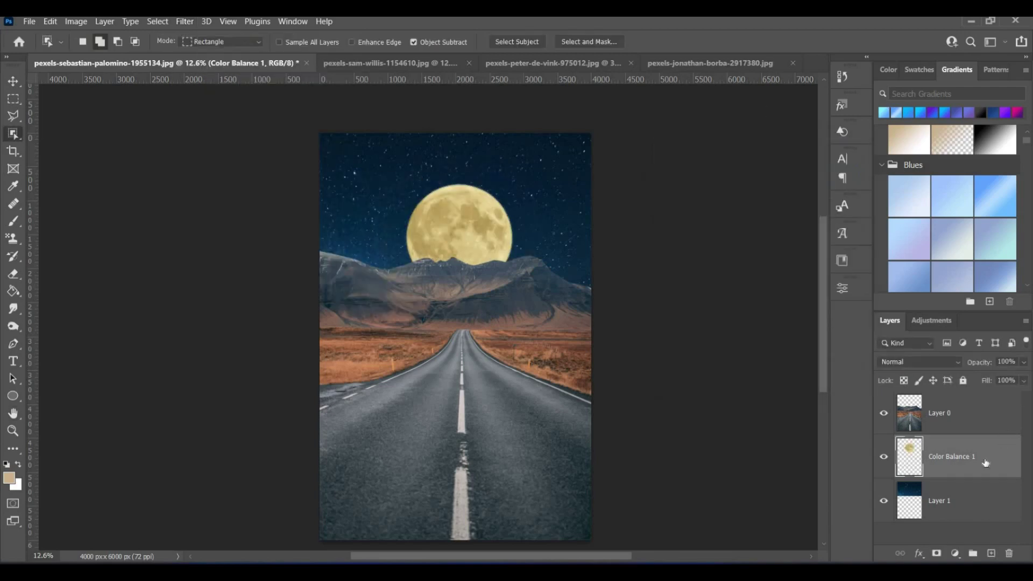
Duplicate the blurred moon layer and apply a Gaussian Blur with a 20-pixel radius to the copy.
drag(989, 473, 991, 553)
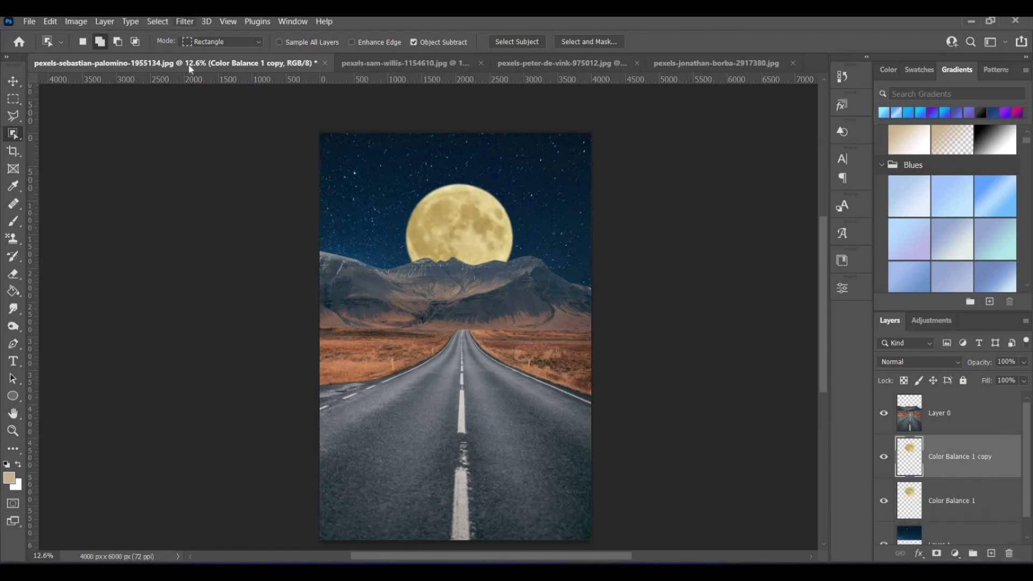
click(184, 21)
mouse_move(191, 181)
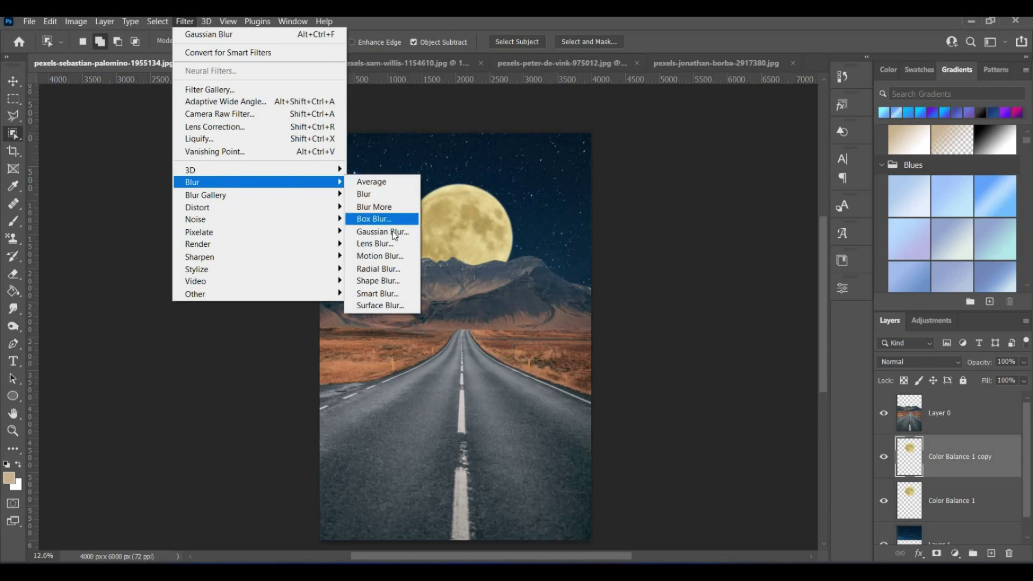
click(381, 231)
text(2)
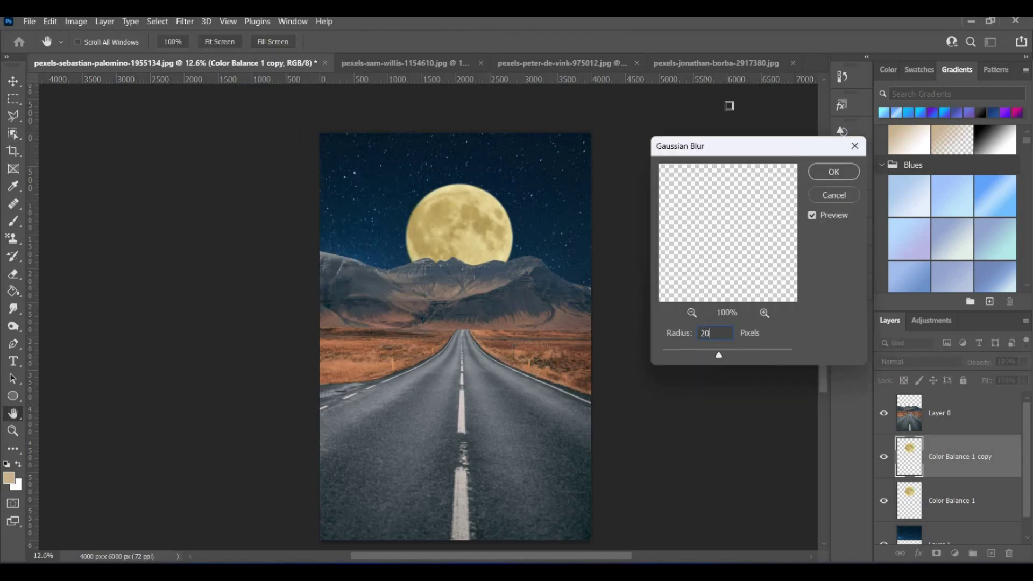
text(0)
click(840, 172)
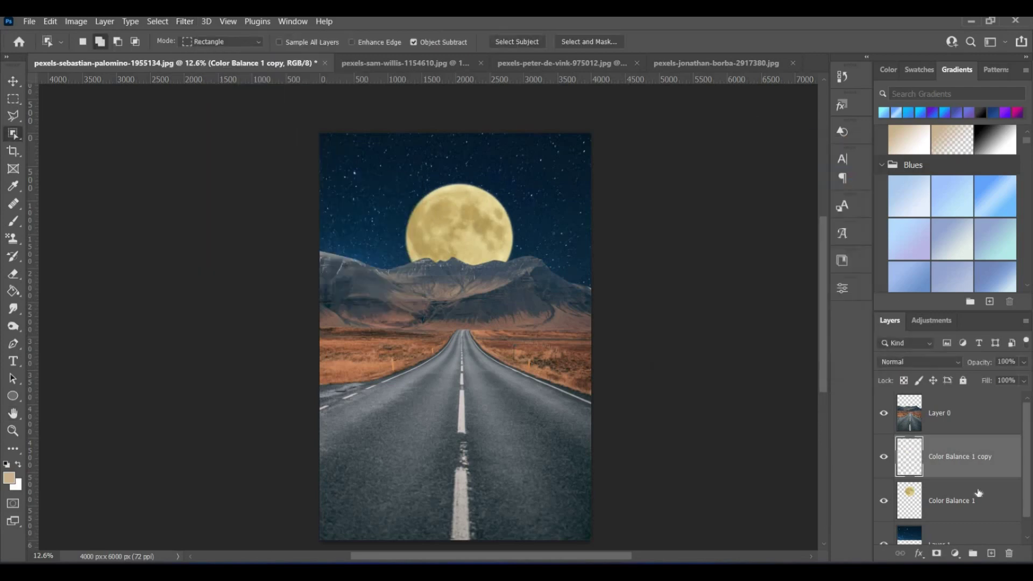
Duplicate the Color Balance 1 copy layer and give the new copy a Gaussian Blur with a 50-pixel radius.
drag(995, 544, 994, 554)
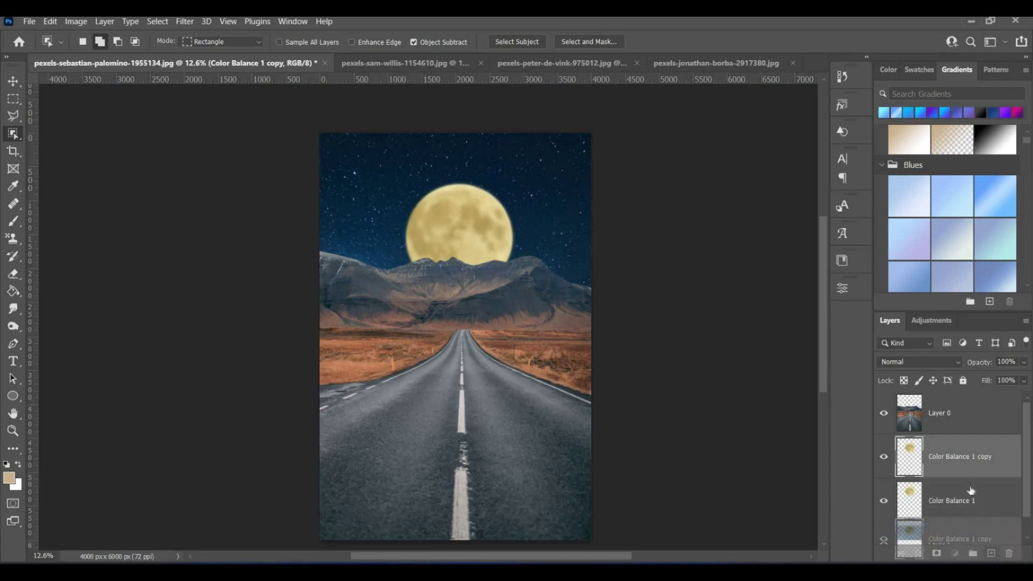
drag(972, 491, 992, 553)
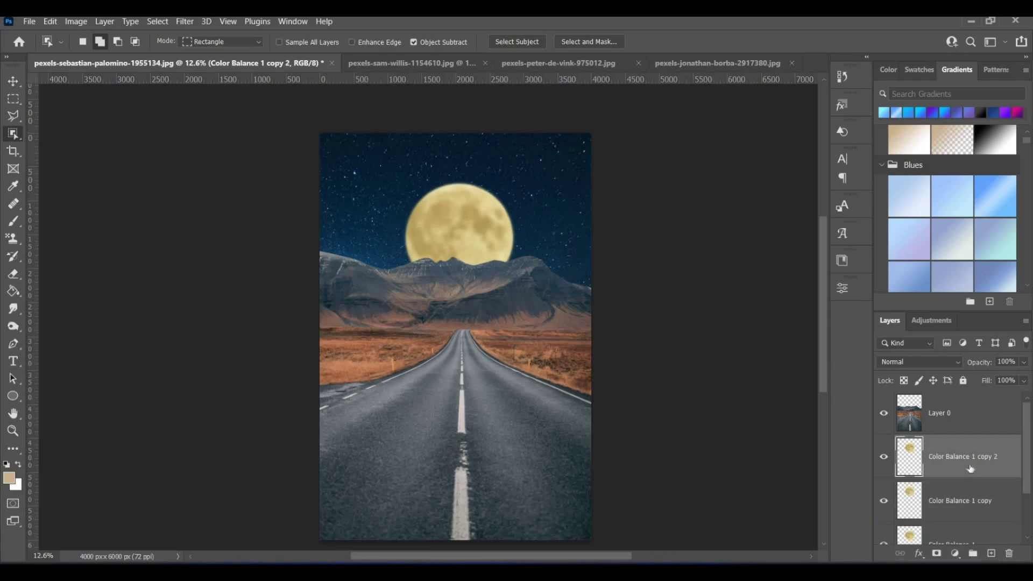
click(185, 22)
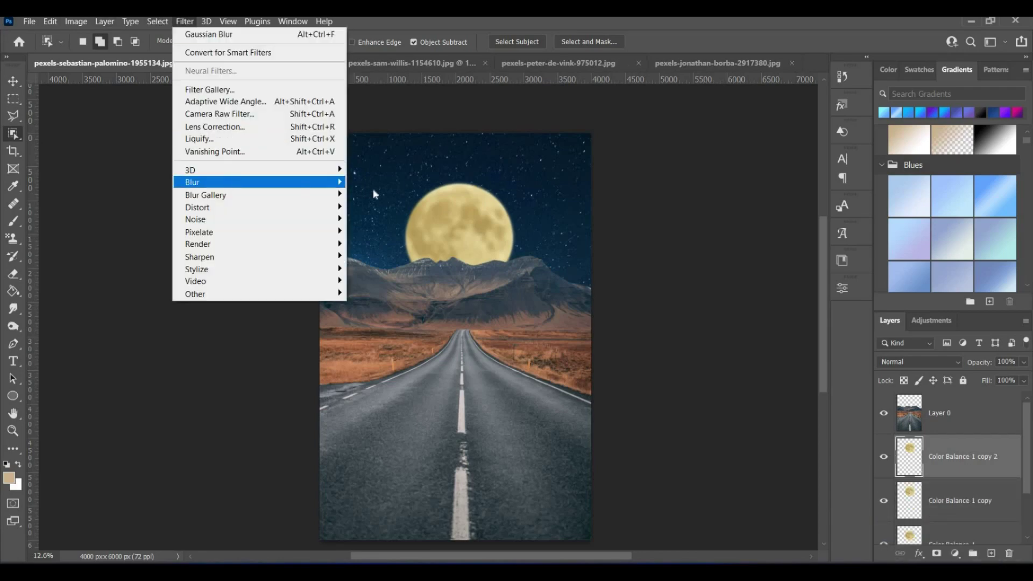
mouse_move(323, 183)
click(380, 232)
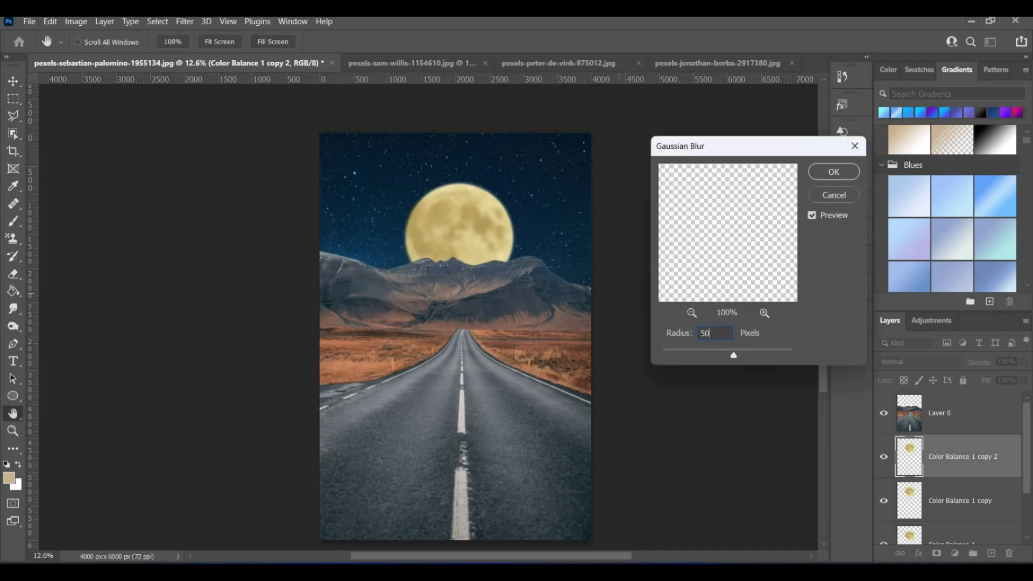
click(840, 172)
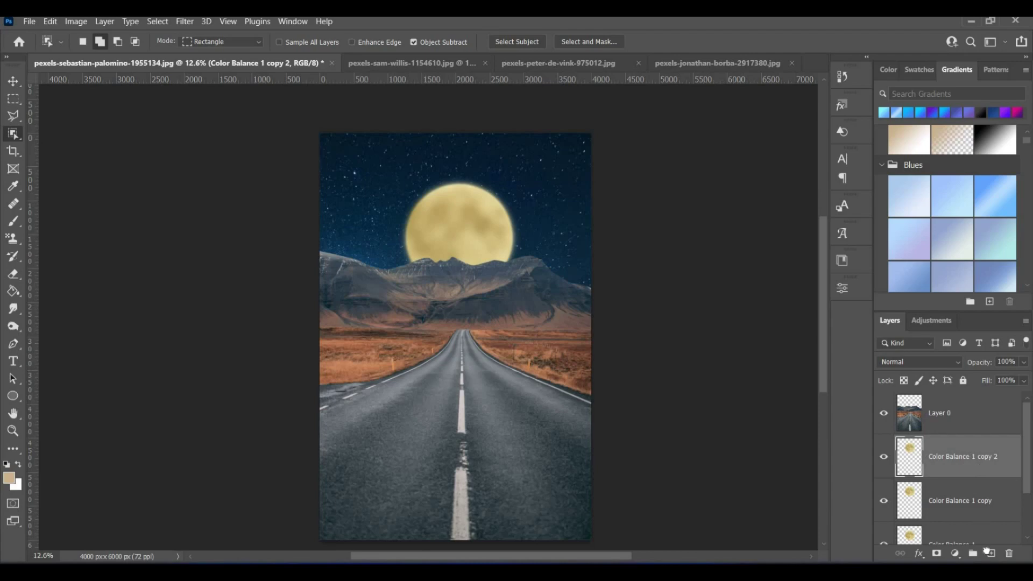
Duplicate the Color Balance 1 copy 2 layer and give the new copy a Gaussian Blur with a 100-pixel radius.
drag(988, 552, 991, 553)
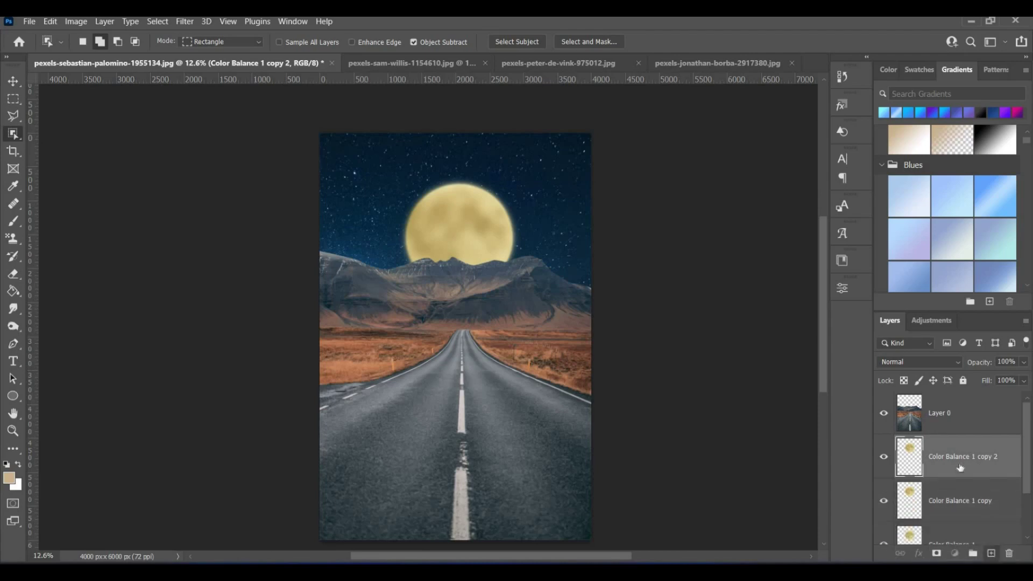
click(185, 22)
mouse_move(226, 182)
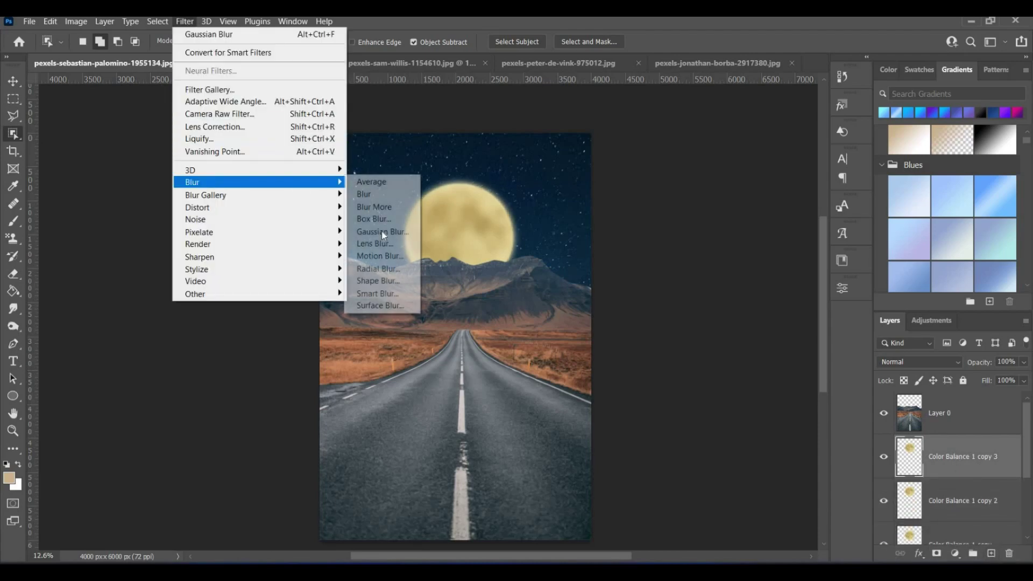
click(383, 233)
text(1)
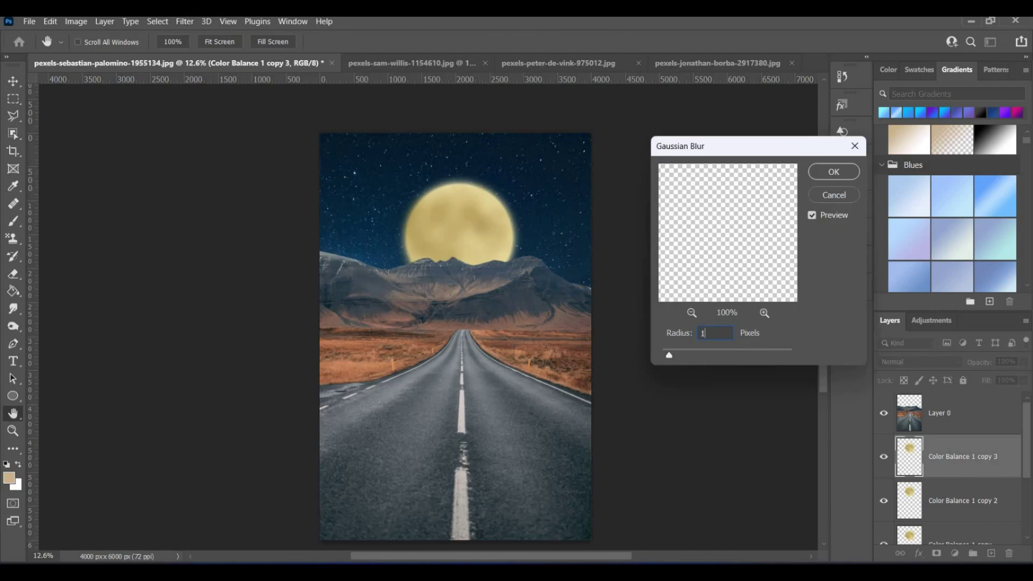
text(00)
click(830, 171)
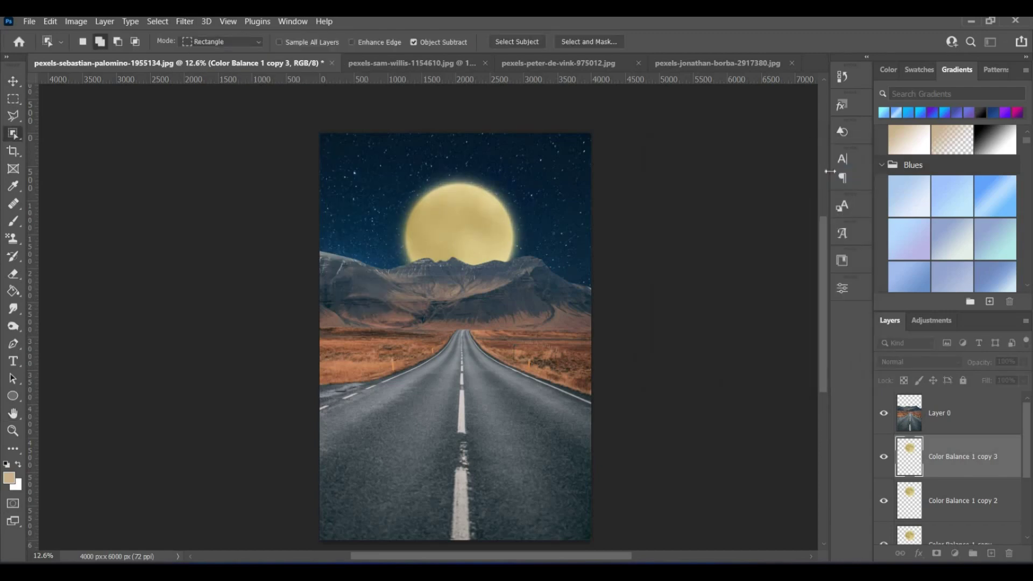
Merge the four moon layers, from Color Balance 1 copy 3 down to Color Balance 1, into one layer.
scroll(954, 471, down, 1)
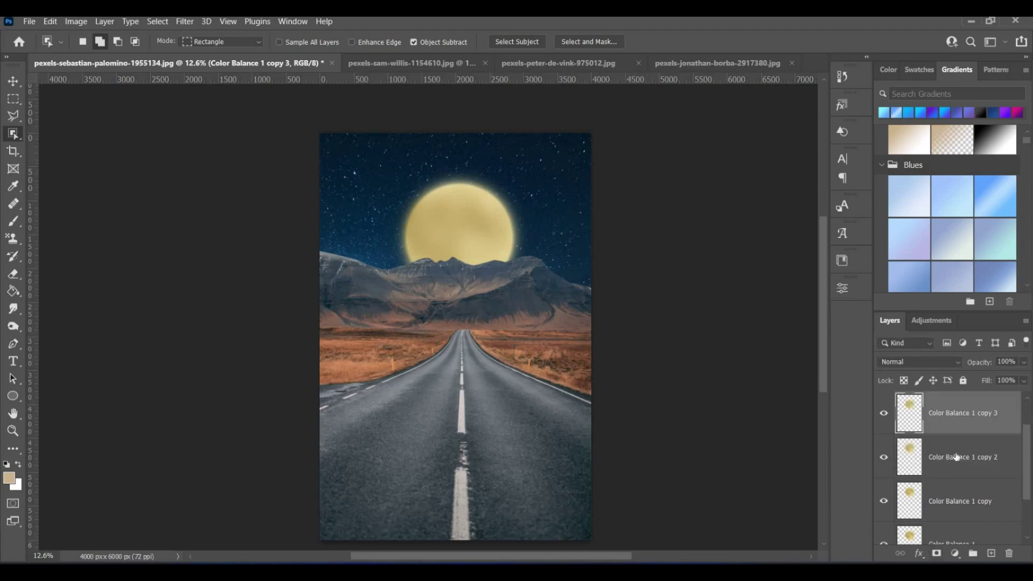
scroll(963, 506, down, 1)
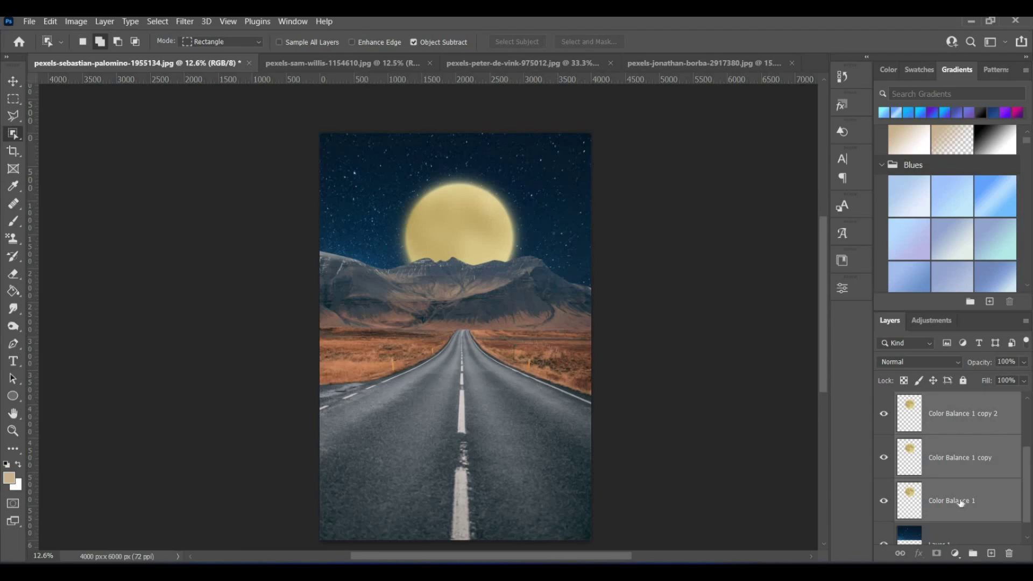
shift+click(961, 502)
key(ctrl+e)
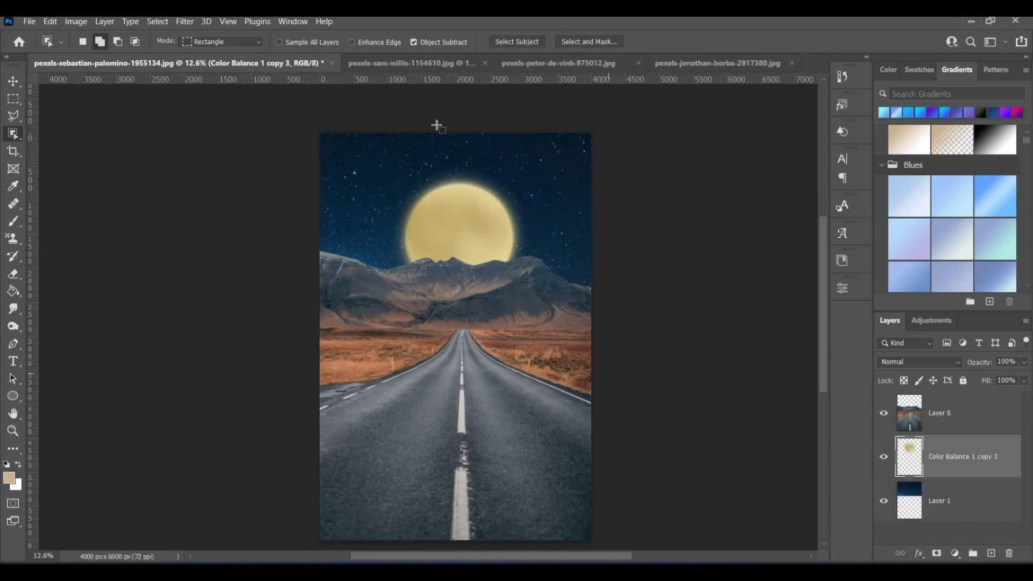
In the couple photo, select the couple with Select Subject and subtract the background gaps between their bodies using the Quick Selection Tool.
click(679, 63)
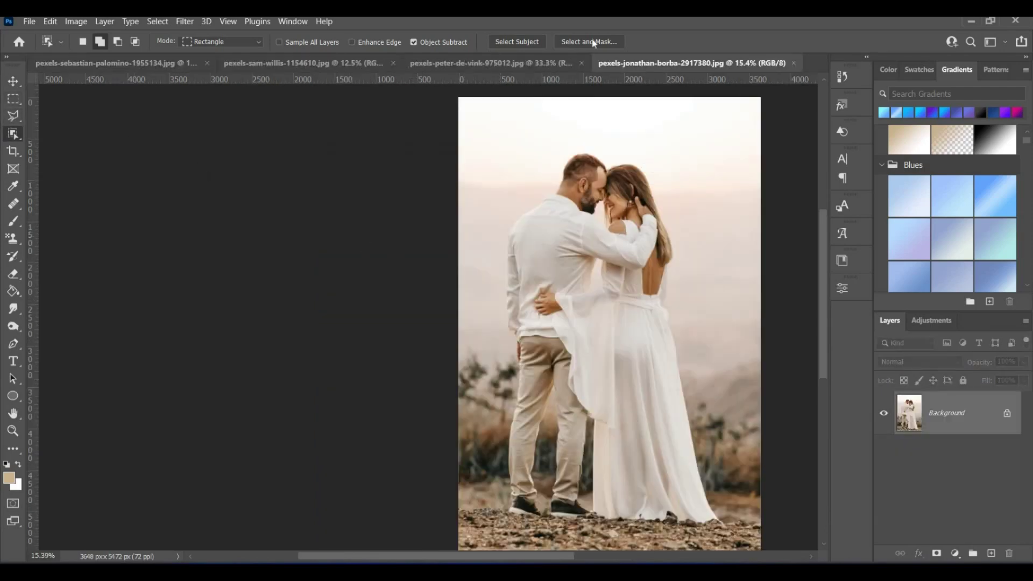
click(514, 43)
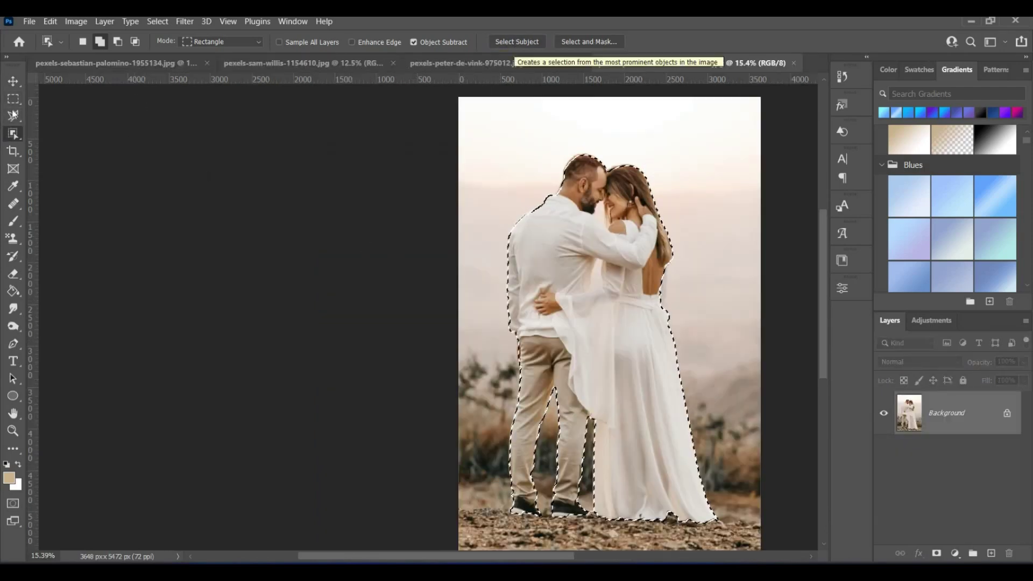
right_click(14, 131)
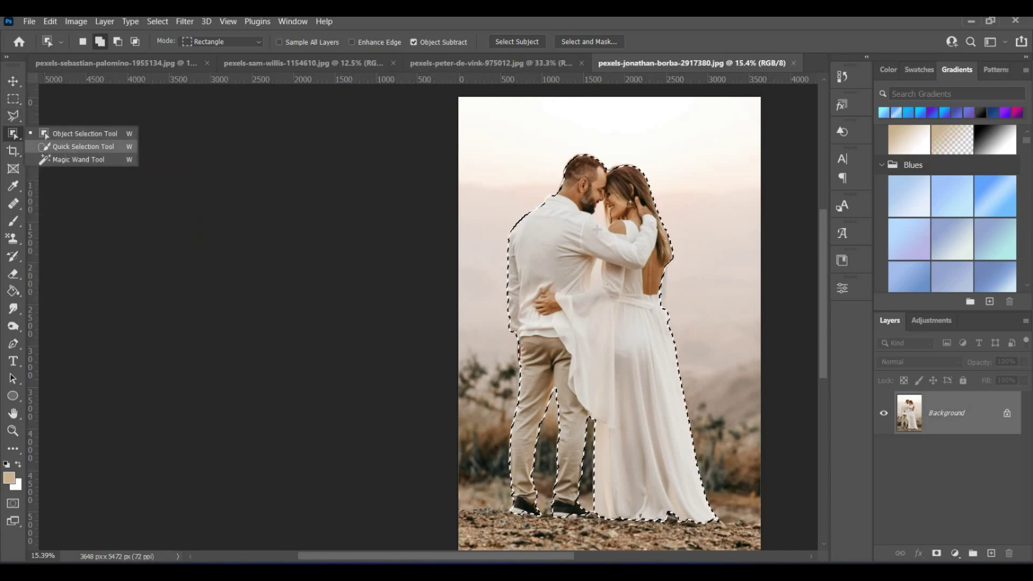
click(59, 148)
click(125, 42)
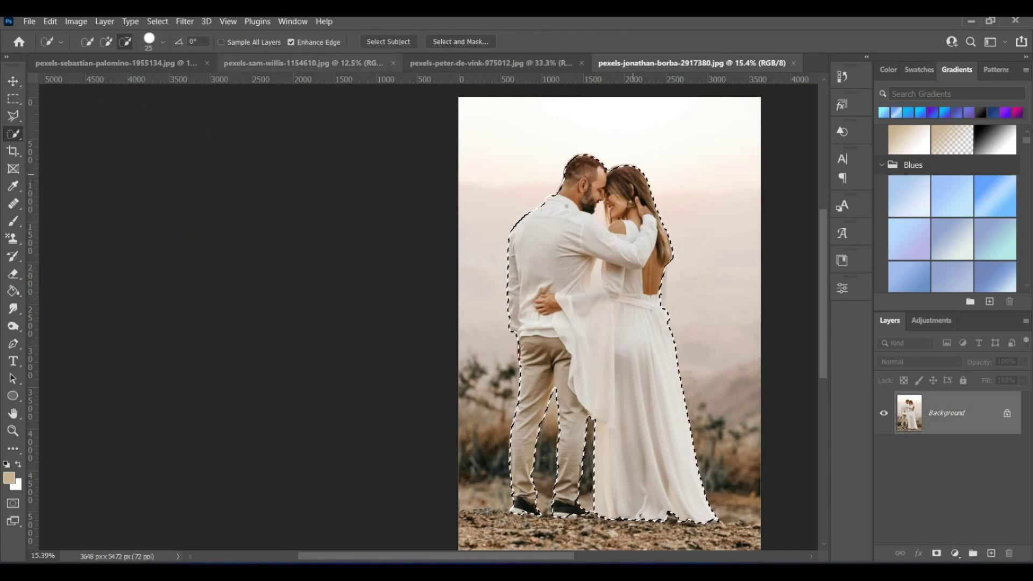
scroll(643, 158, up, 1)
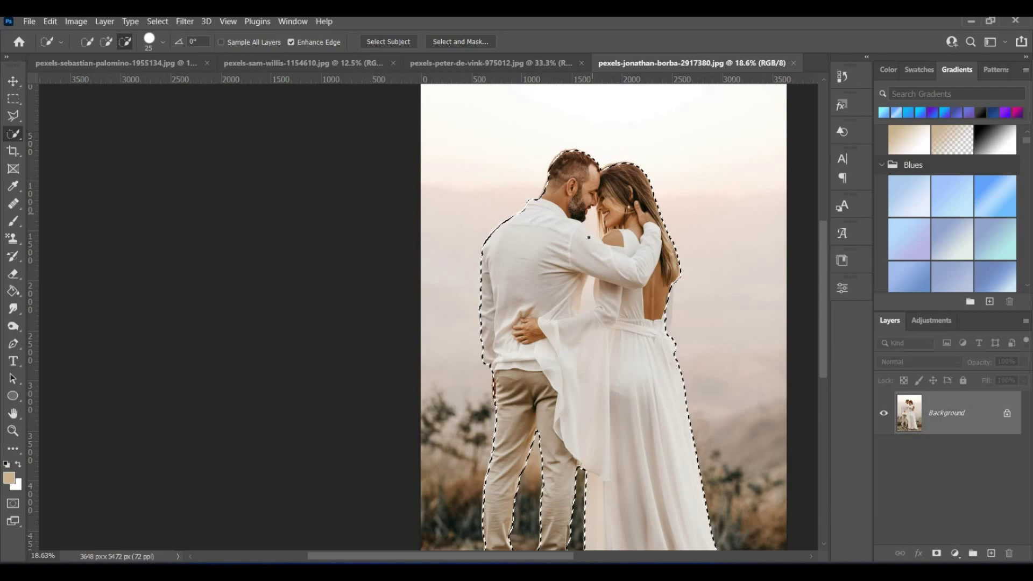
drag(592, 214, 593, 237)
click(589, 284)
drag(581, 309, 593, 306)
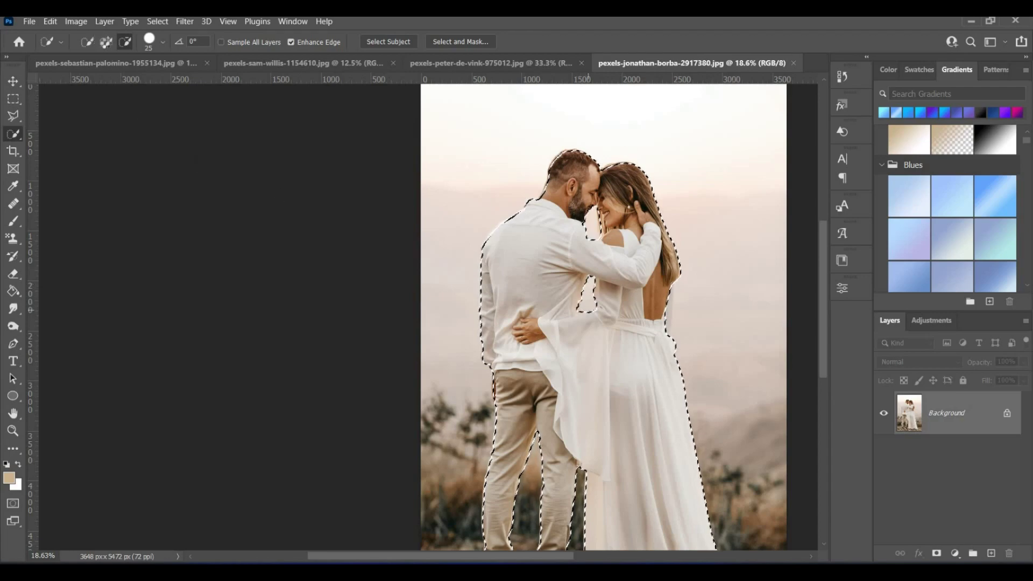
Add the missed sheer sleeve edge behind the woman's waist to the couple selection.
click(105, 43)
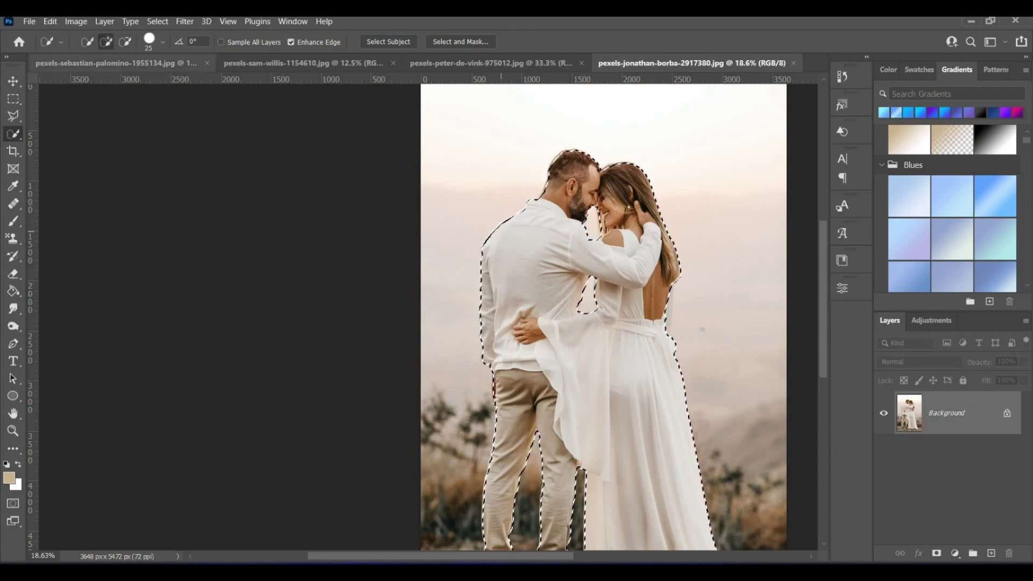
drag(673, 309, 666, 333)
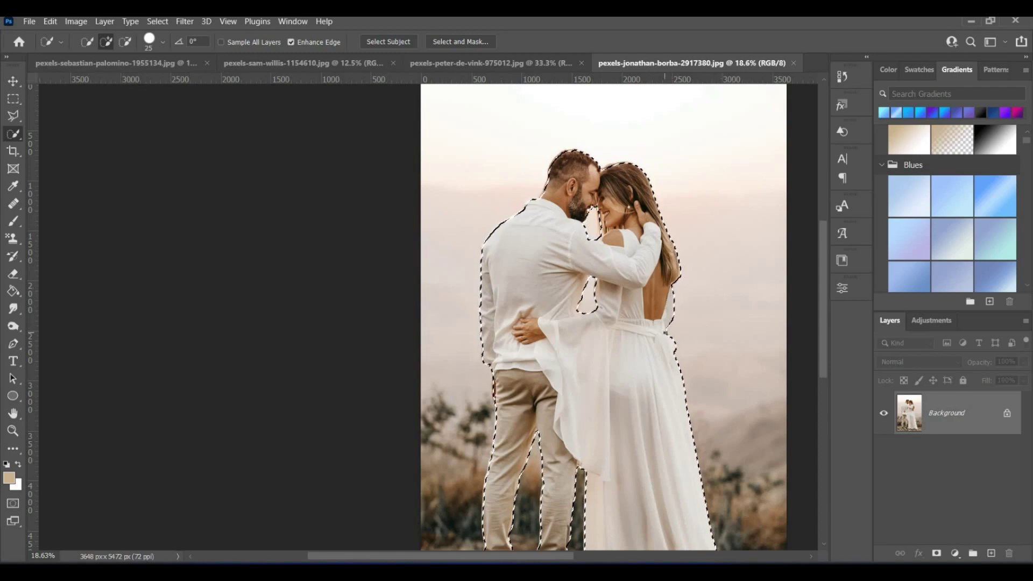
Copy the selected couple and paste it as a new layer into the road and moon composite.
click(51, 22)
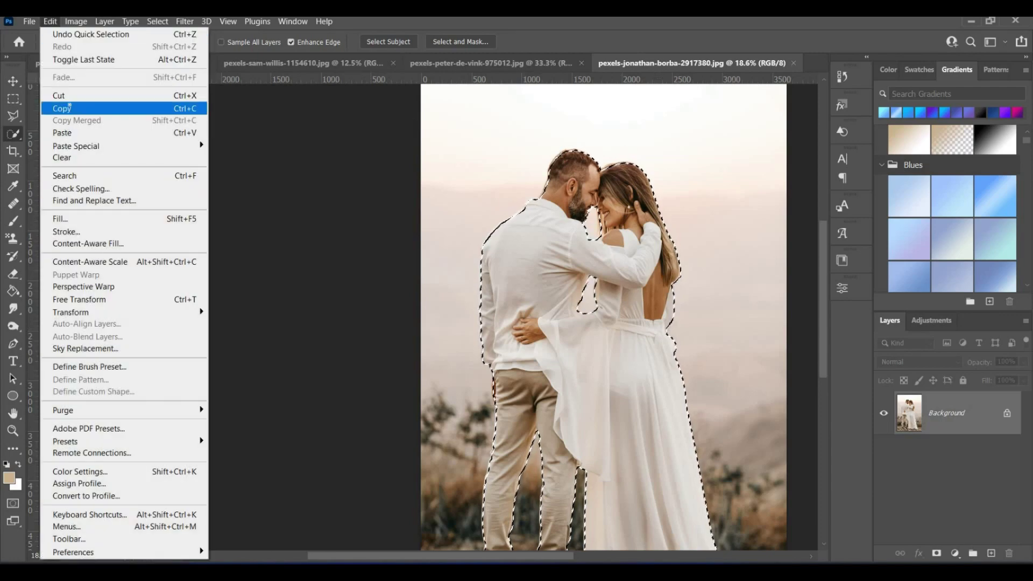
click(62, 108)
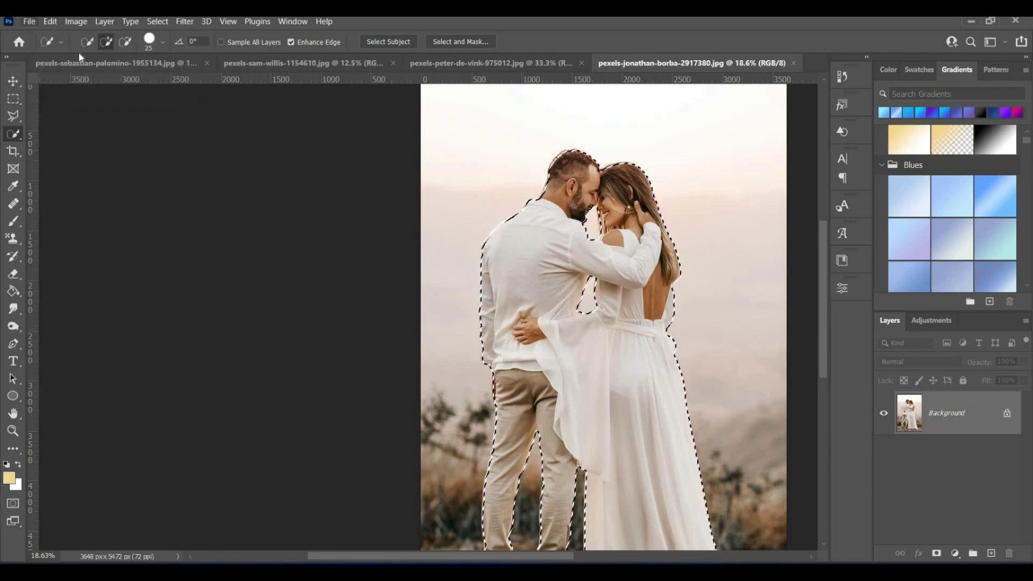
click(118, 63)
key(ctrl+v)
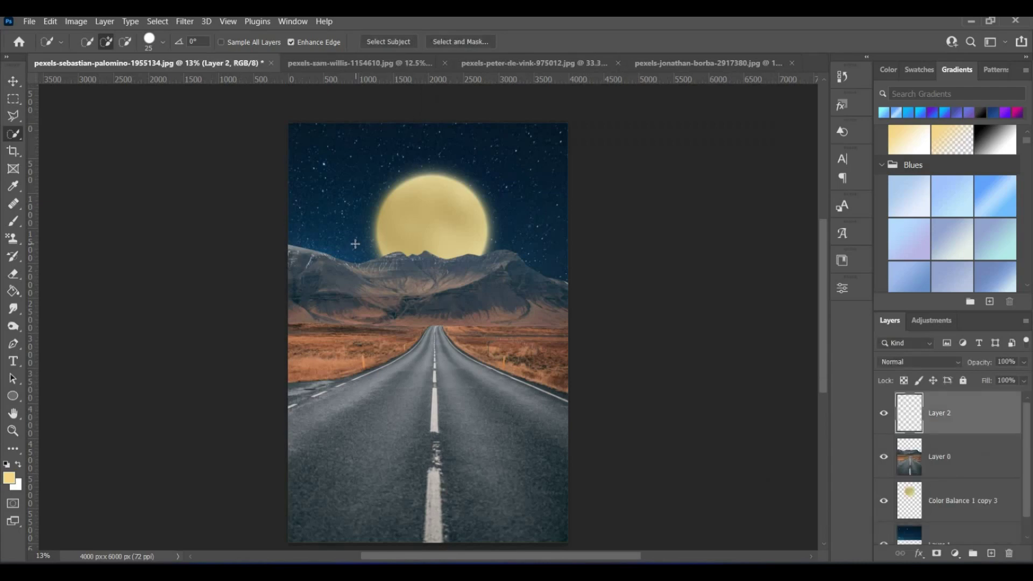
Scale the pasted couple down to about 47% and position it standing on the road's centre line below the moon.
click(13, 82)
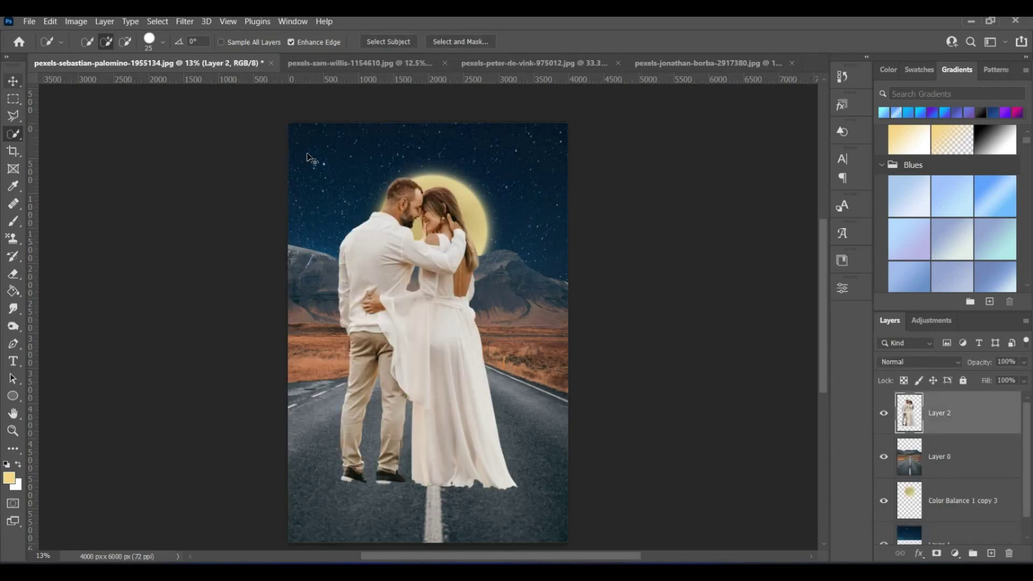
drag(518, 175, 436, 318)
drag(405, 450, 447, 408)
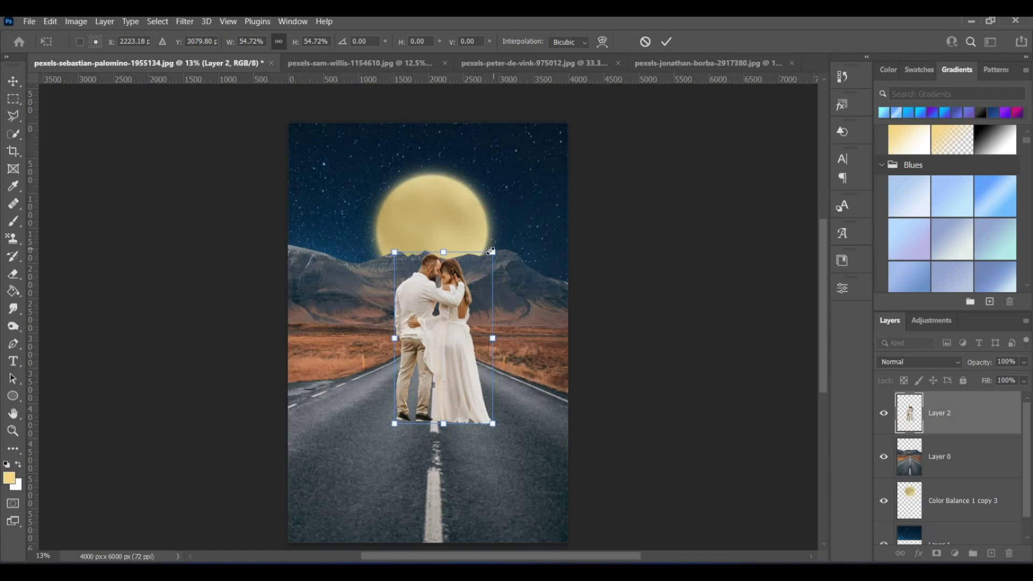
drag(491, 251, 483, 266)
drag(446, 346, 447, 333)
drag(485, 256, 480, 268)
click(666, 42)
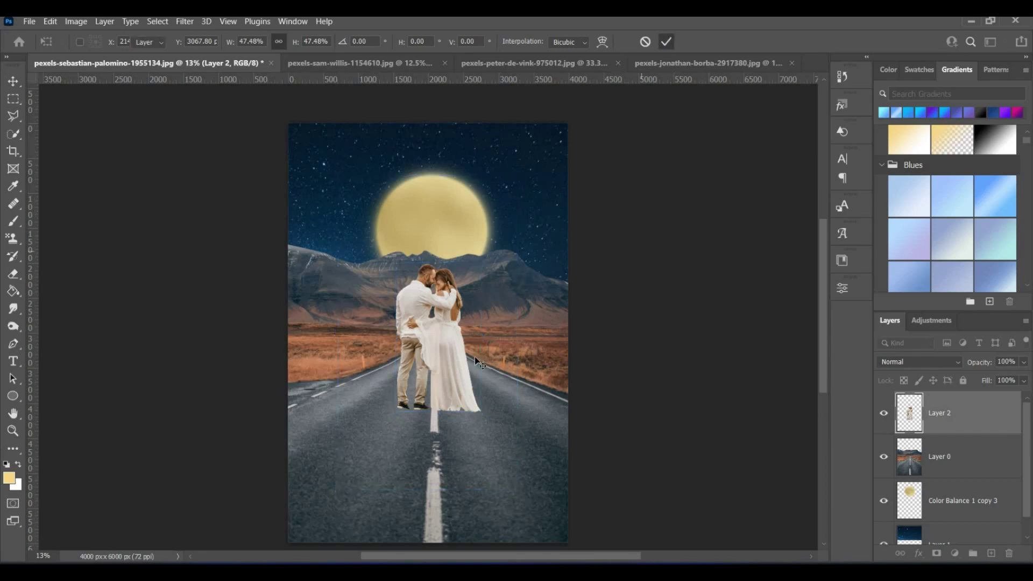
Duplicate the couple layer, Layer 2.
click(968, 458)
click(971, 417)
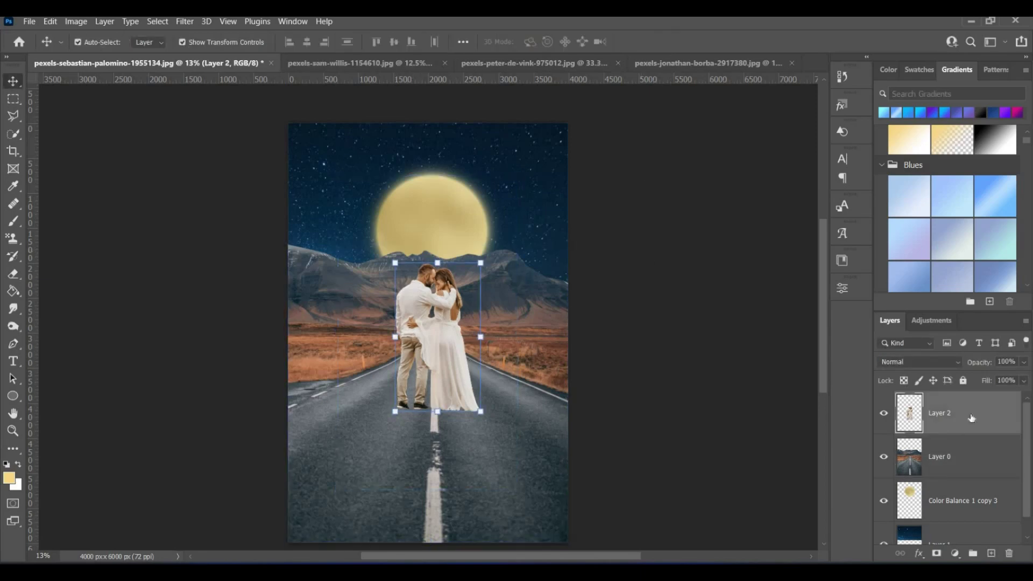
drag(972, 417, 989, 550)
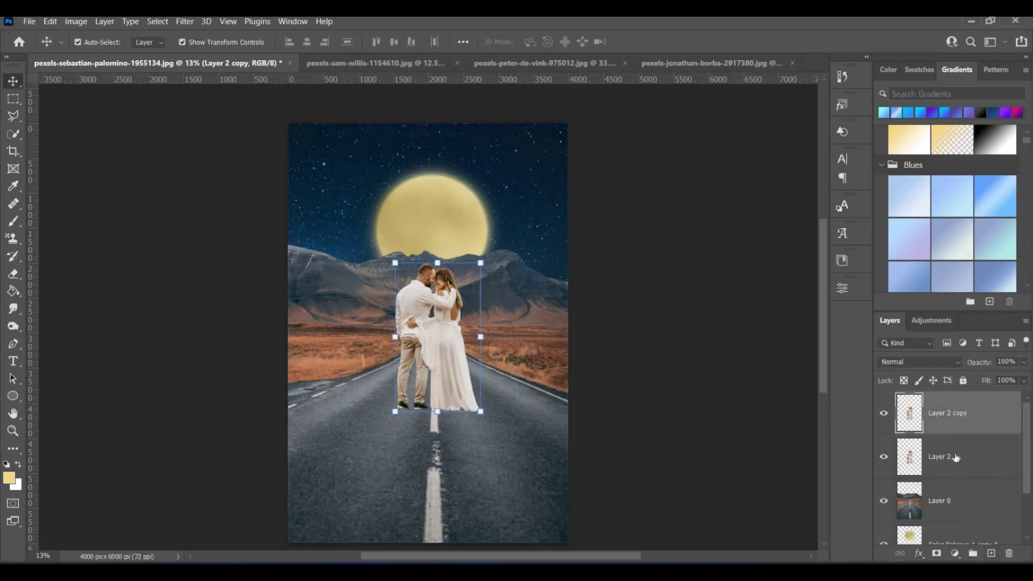
Flip the duplicated couple vertically and move it straight down so its feet meet those of the original.
key(ctrl+t)
right_click(471, 392)
click(506, 381)
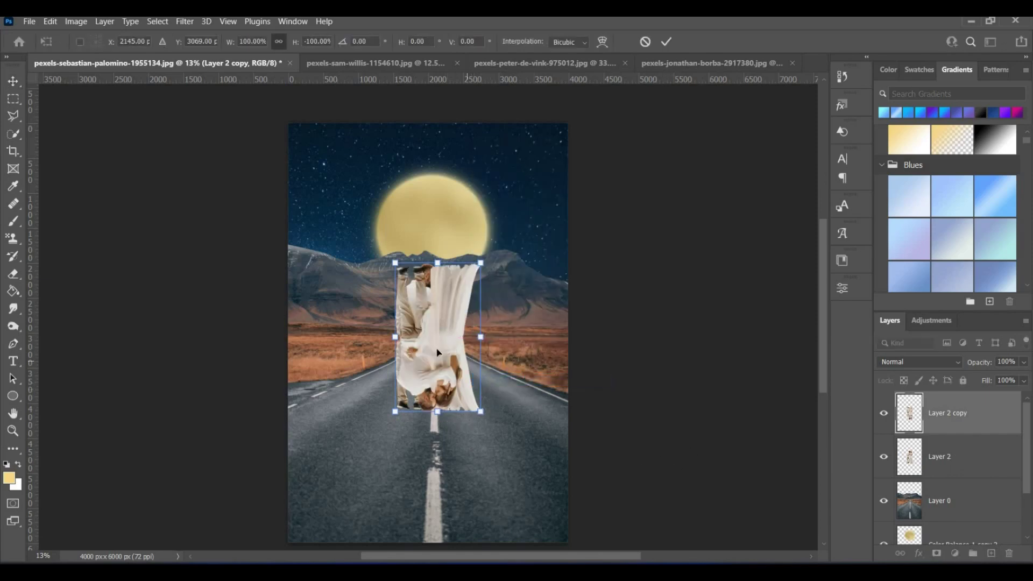
drag(437, 340, 436, 482)
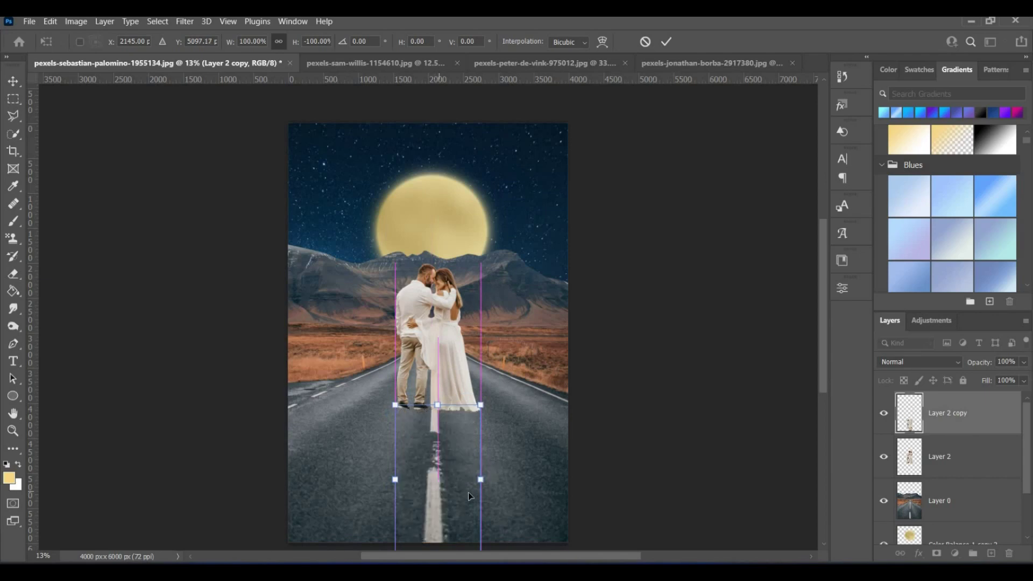
Rotate the flipped couple to about -19.75° and shift it back under the original couple's feet.
scroll(468, 495, down, 3)
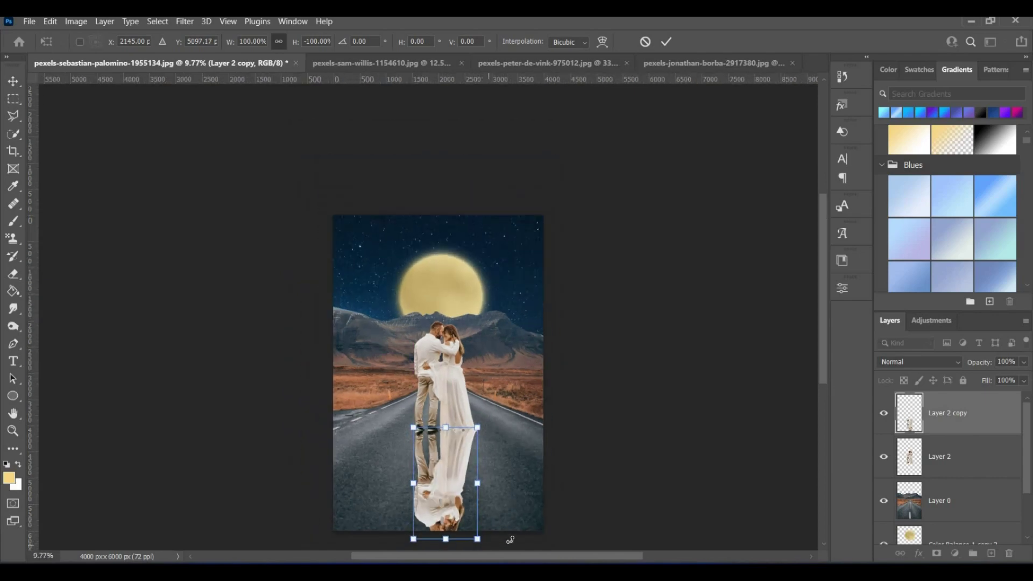
drag(510, 540, 526, 515)
drag(443, 479, 461, 471)
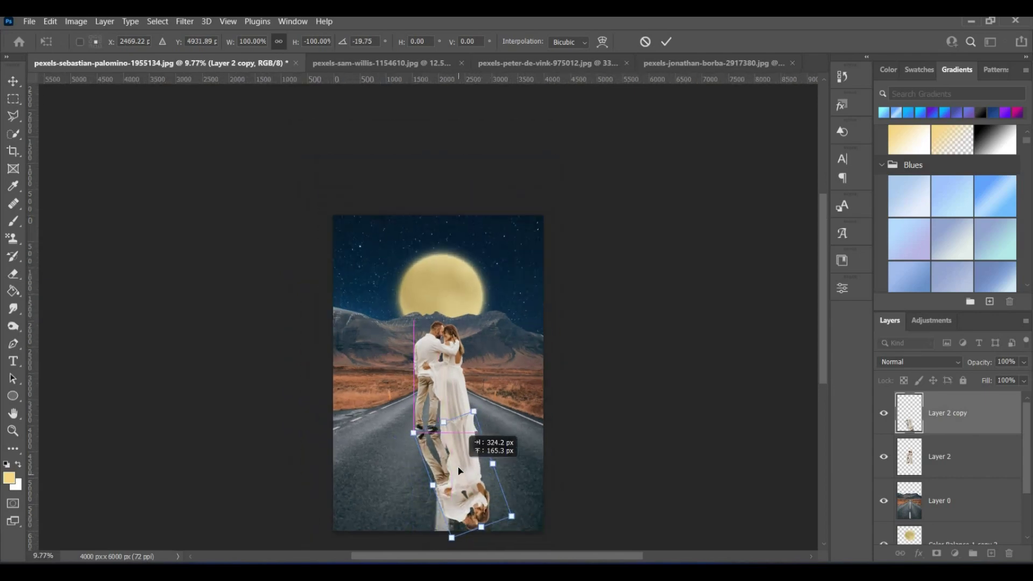
Warp the upper edge of the flipped copy so it lines up with the man's shoes and the dress hem.
scroll(432, 437, up, 1)
right_click(431, 437)
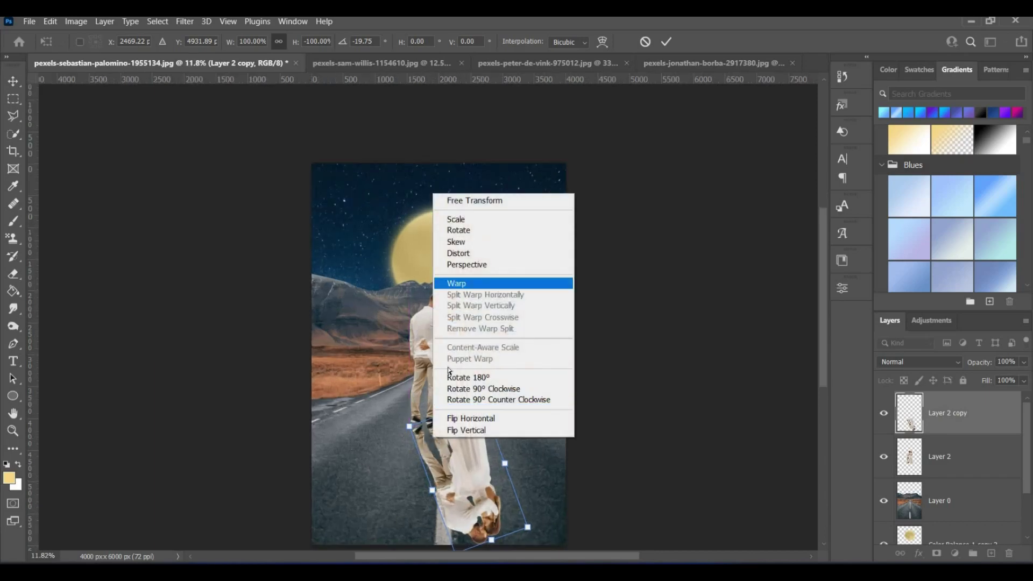
click(465, 280)
scroll(420, 453, up, 1)
drag(407, 449, 431, 450)
drag(490, 431, 466, 449)
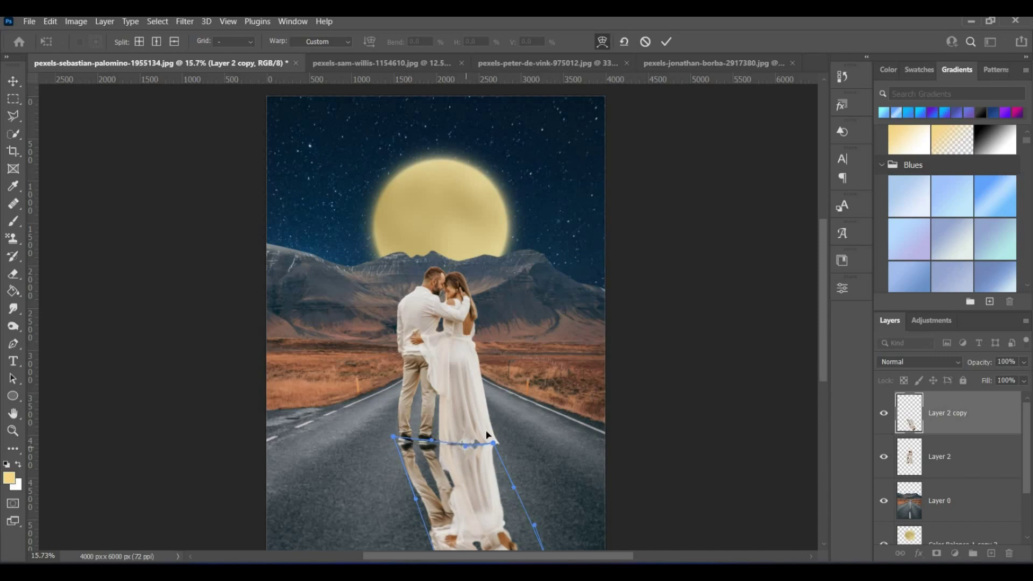
scroll(487, 435, down, 3)
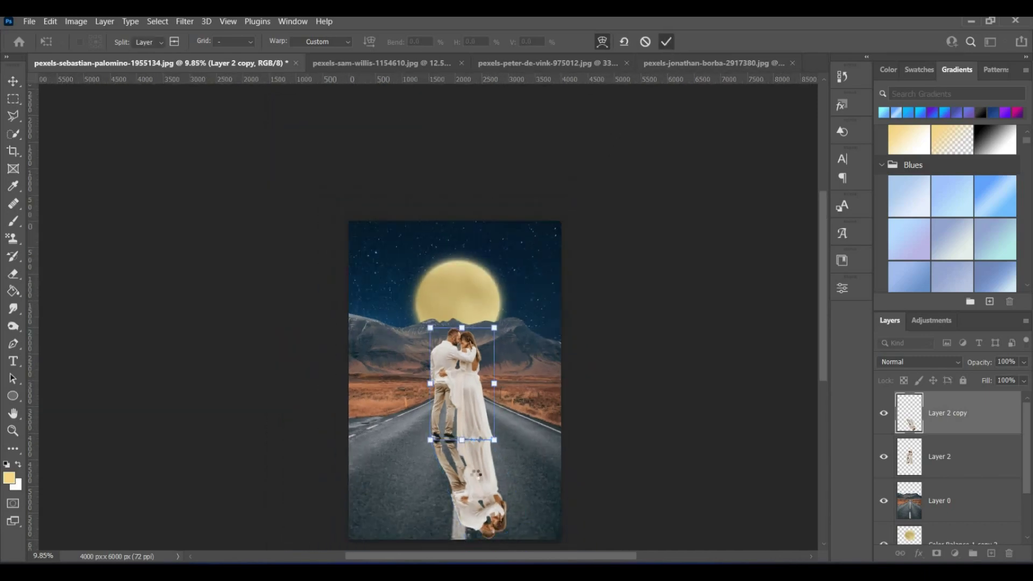
key(Return)
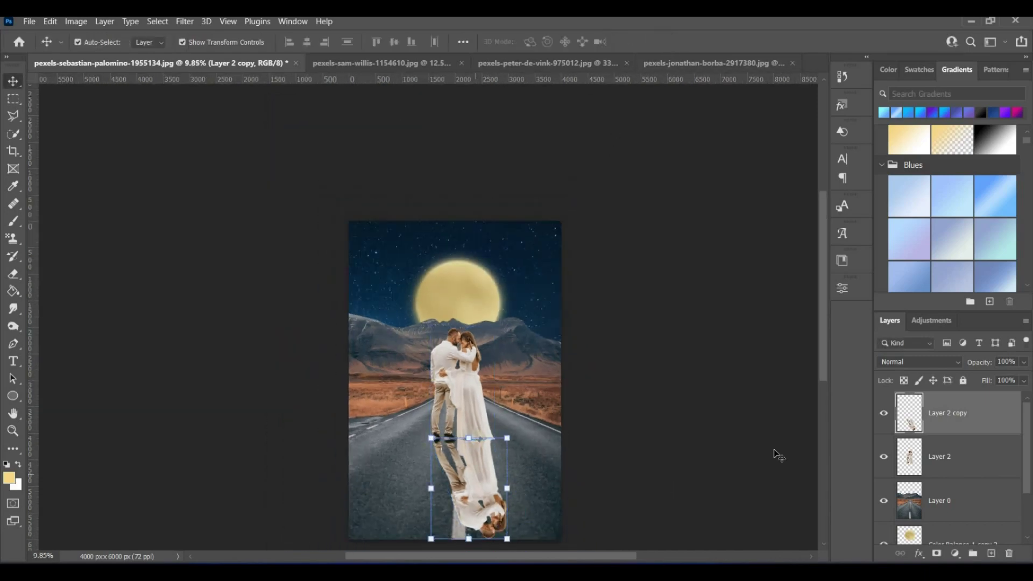
Add a black (000000) Solid Color fill layer above Layer 2 copy and clip it to that layer.
click(955, 554)
click(948, 322)
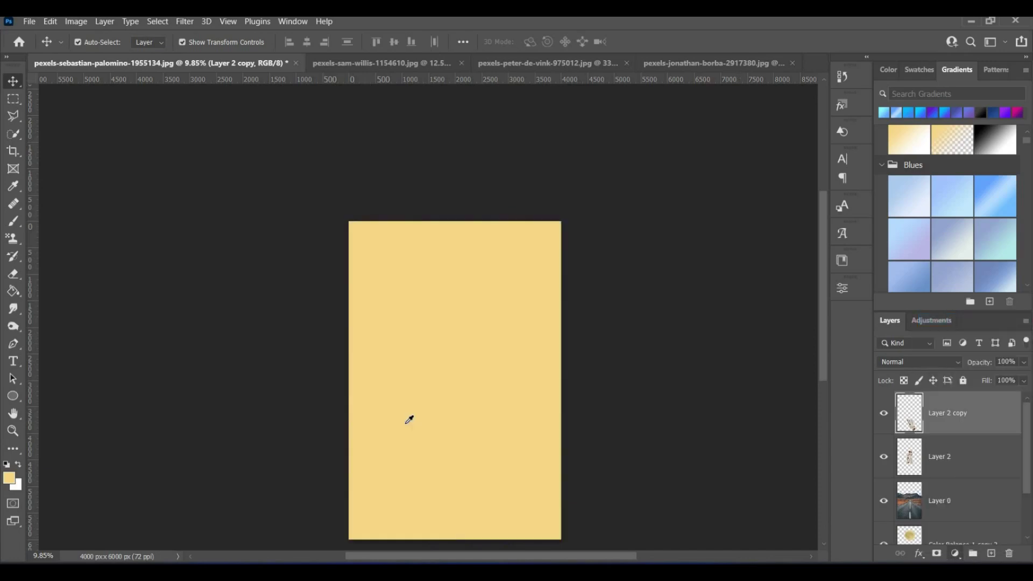
drag(687, 432, 590, 455)
click(880, 280)
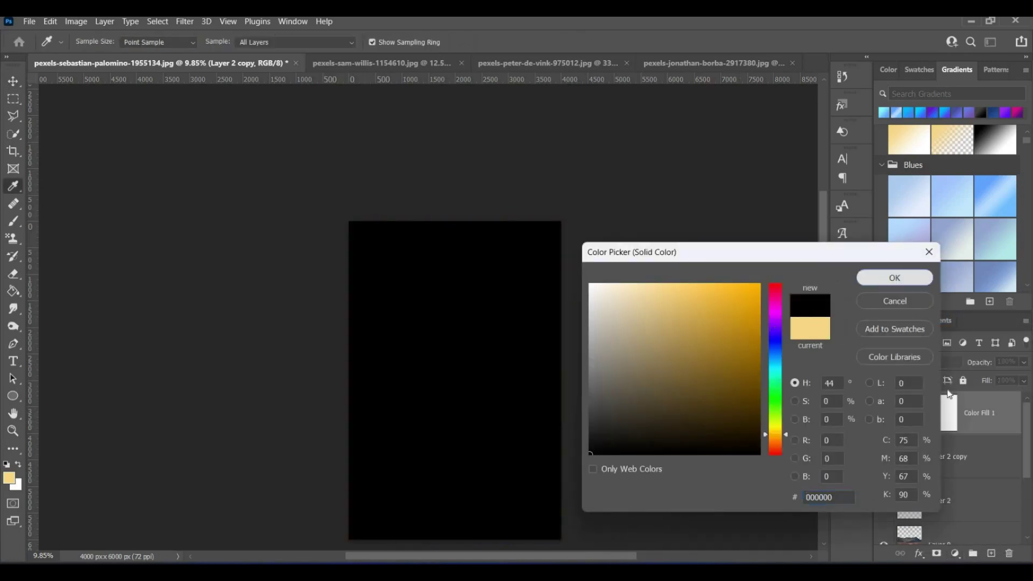
right_click(978, 425)
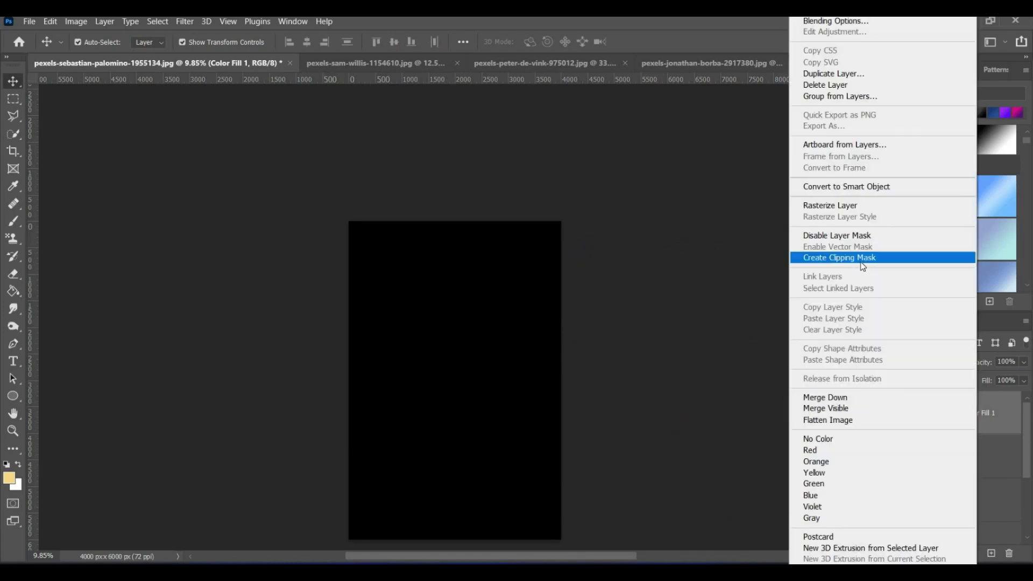
click(864, 264)
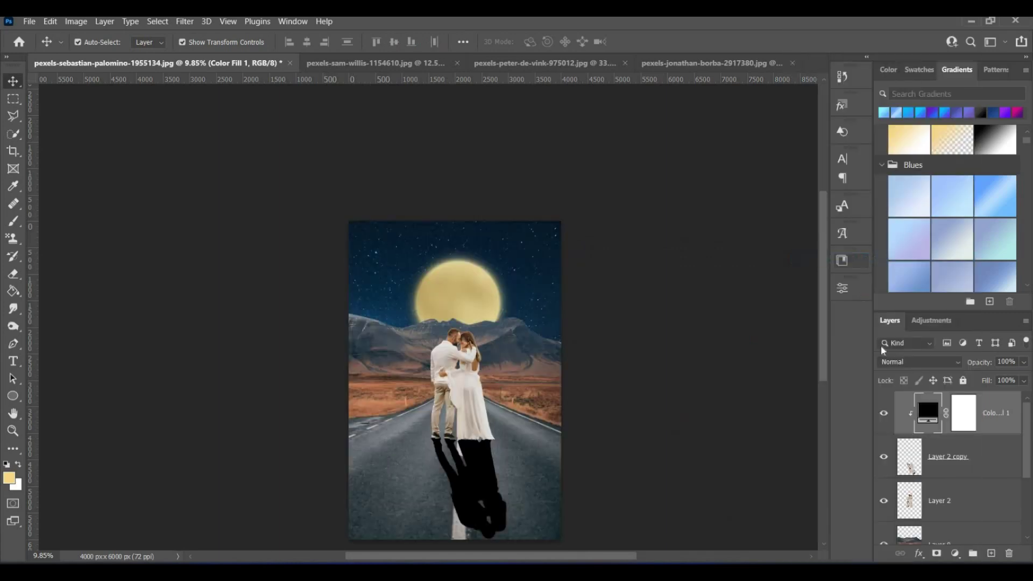
In Layer 2 copy's blending options, split the Underlying Layer sliders to 0/57 and 146/255, and lower the opacity to 72%.
click(960, 364)
click(994, 420)
click(977, 466)
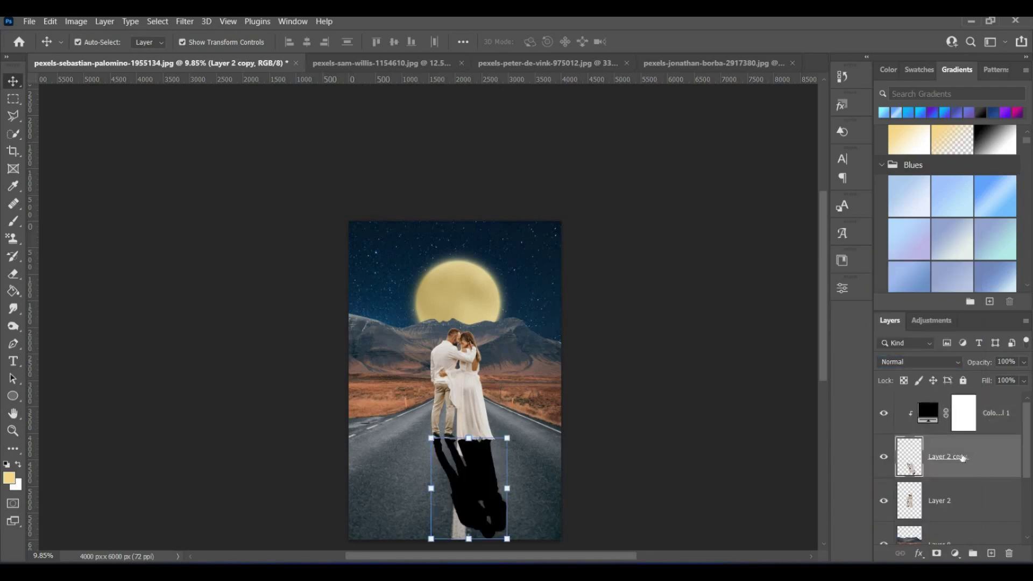
right_click(963, 457)
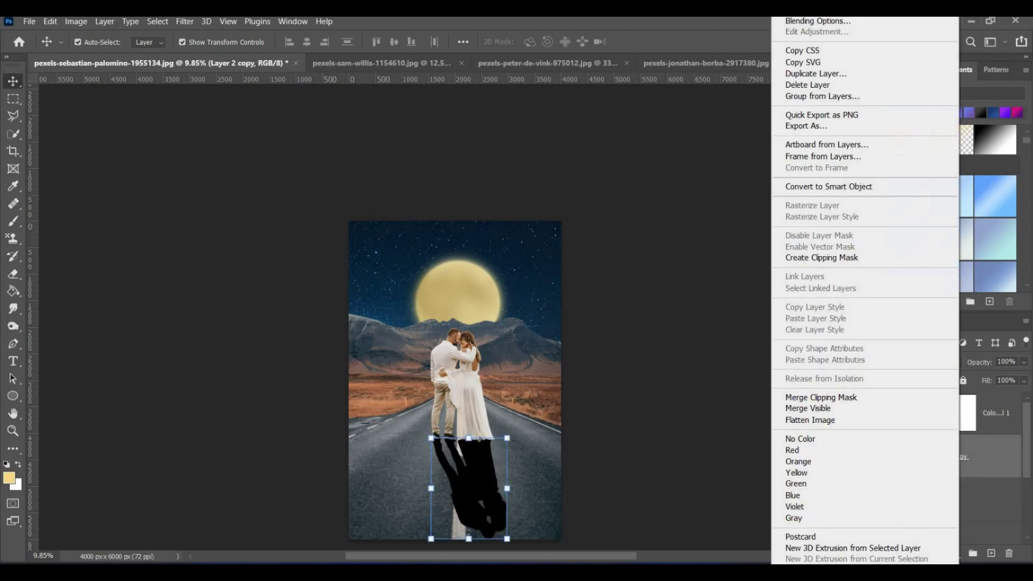
click(874, 22)
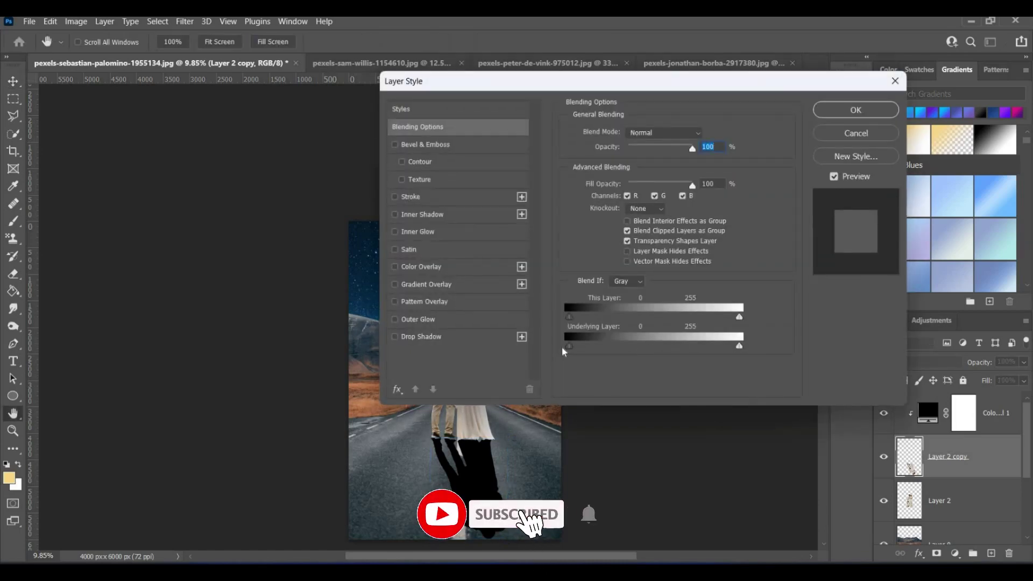
drag(569, 347, 610, 349)
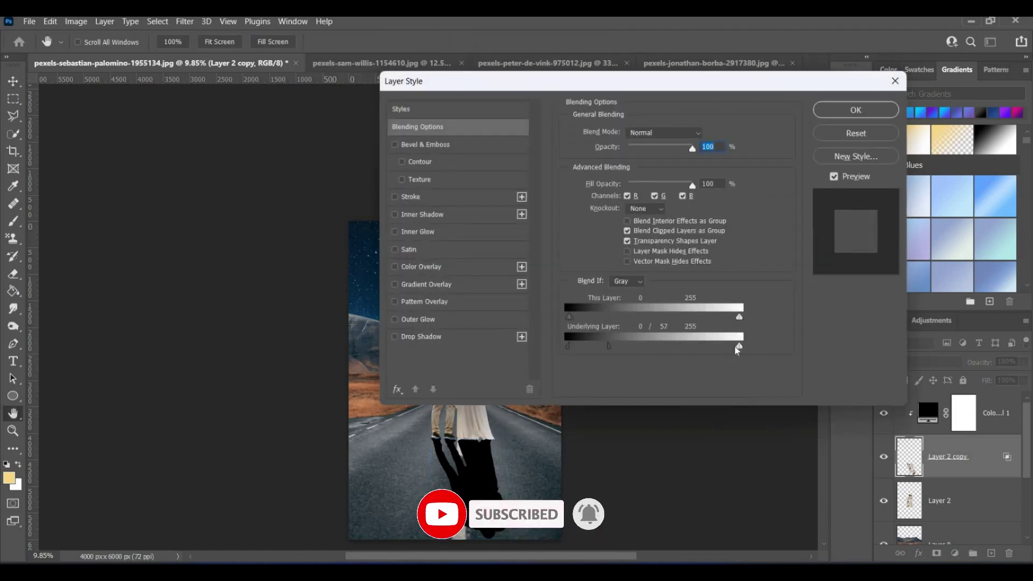
drag(739, 347, 672, 350)
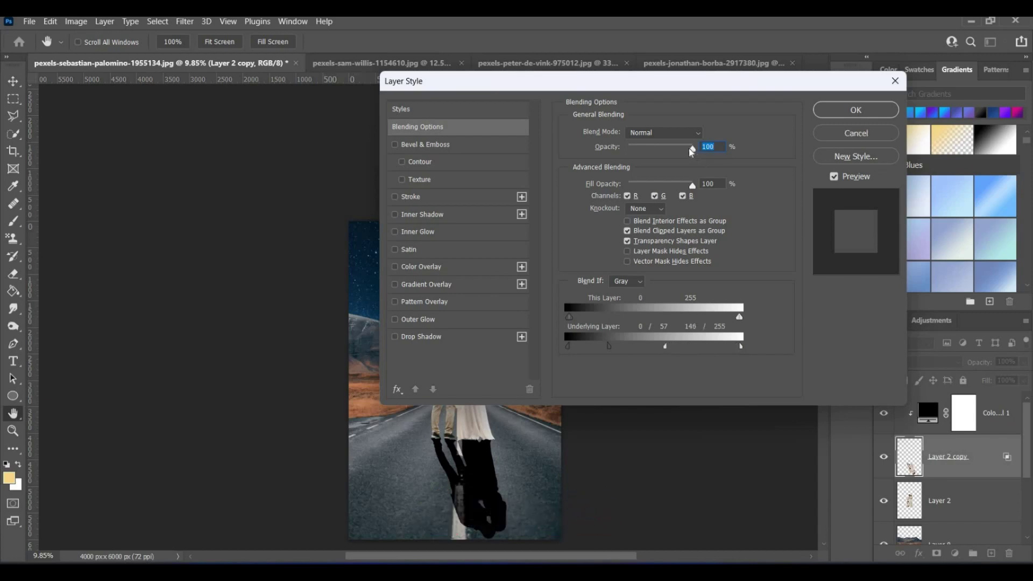
drag(692, 148, 675, 149)
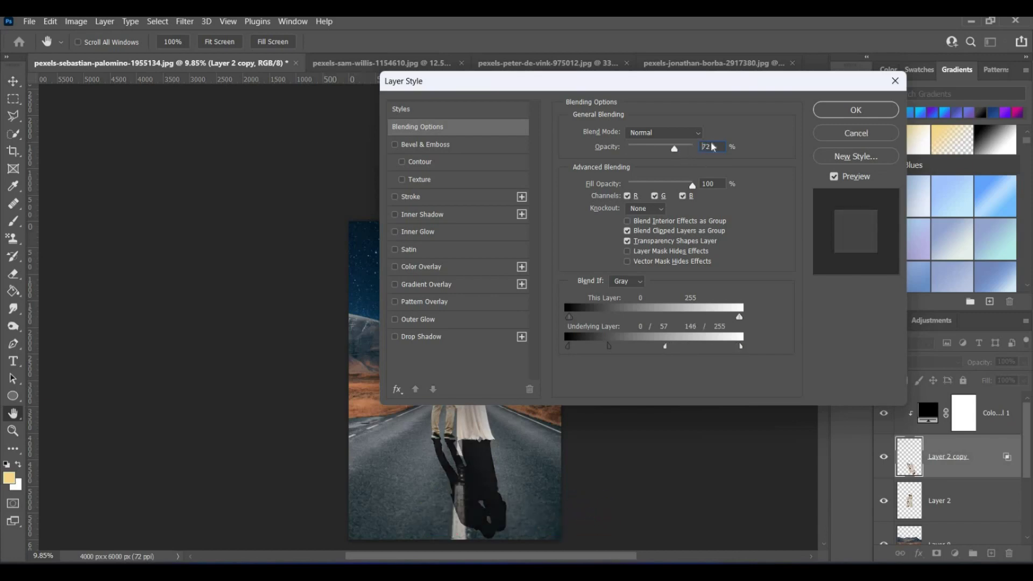
click(862, 115)
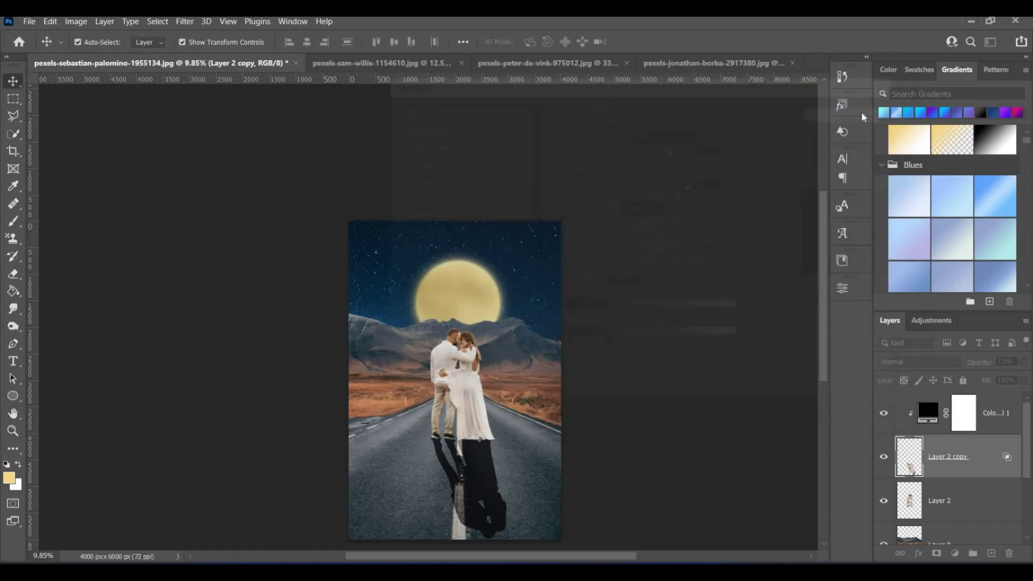
Add a Color Balance adjustment layer above all layers with midtones at Cyan-Red +8, Magenta-Green -19 and Yellow-Blue +44.
click(566, 324)
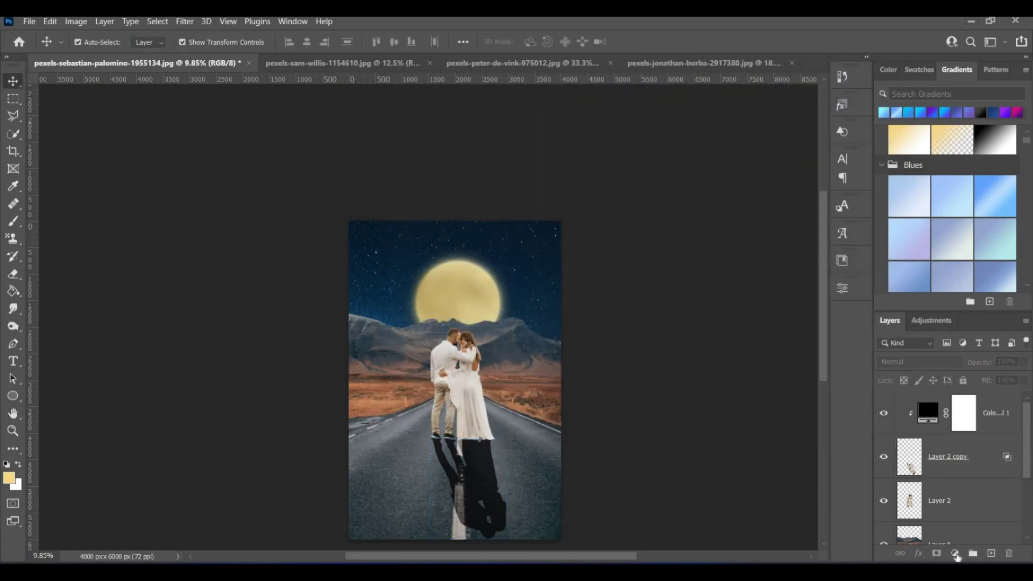
click(956, 554)
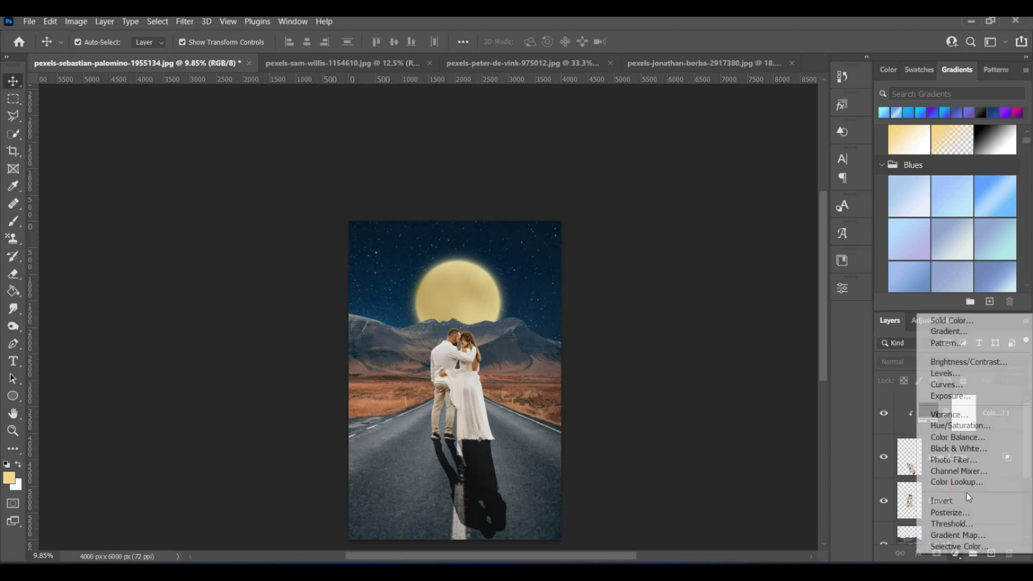
click(956, 437)
drag(717, 407, 723, 358)
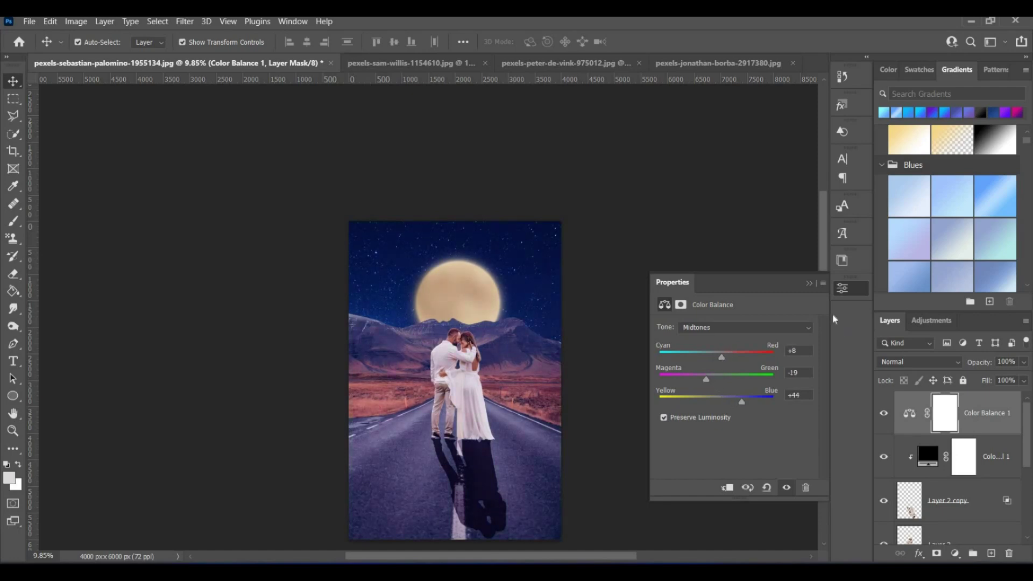
Set the Color Balance highlights to Magenta-Green +4 and Yellow-Blue -18.
click(808, 329)
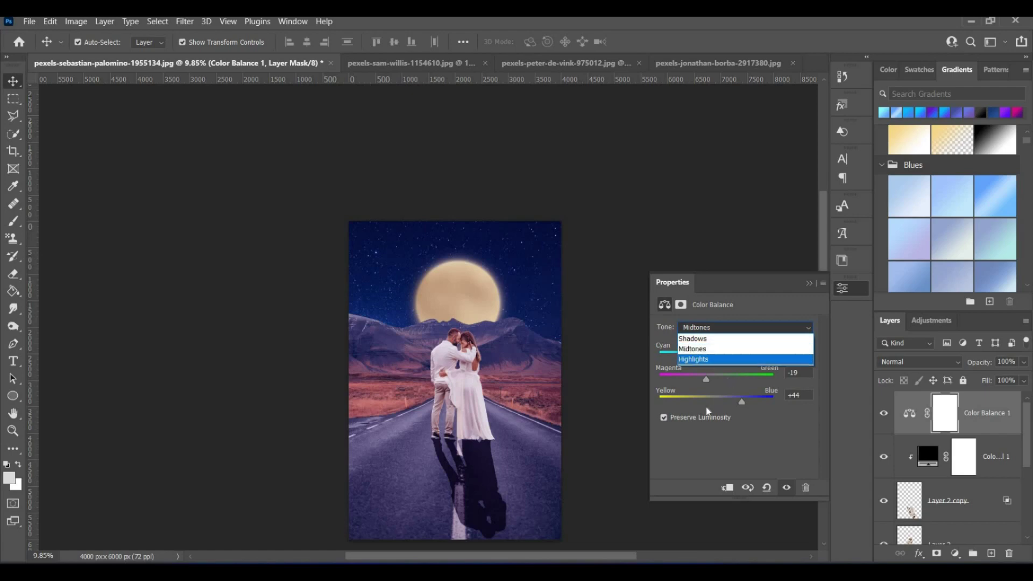
click(700, 361)
drag(717, 403, 722, 381)
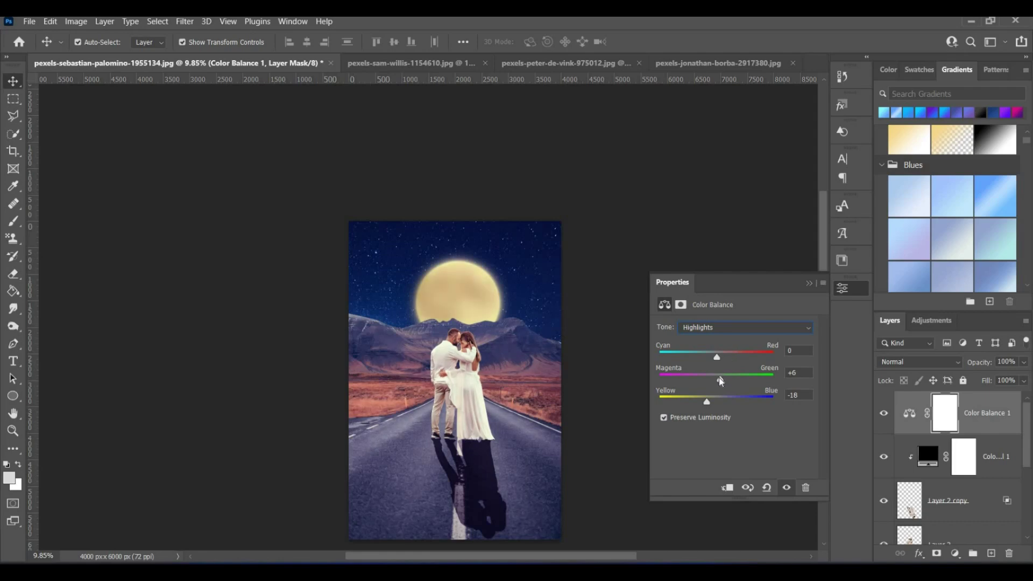
click(794, 331)
click(740, 364)
Set the Color Balance shadows to Cyan-Red +2, Magenta-Green -8 and Yellow-Blue +11, and collapse the adjustment's settings.
click(760, 333)
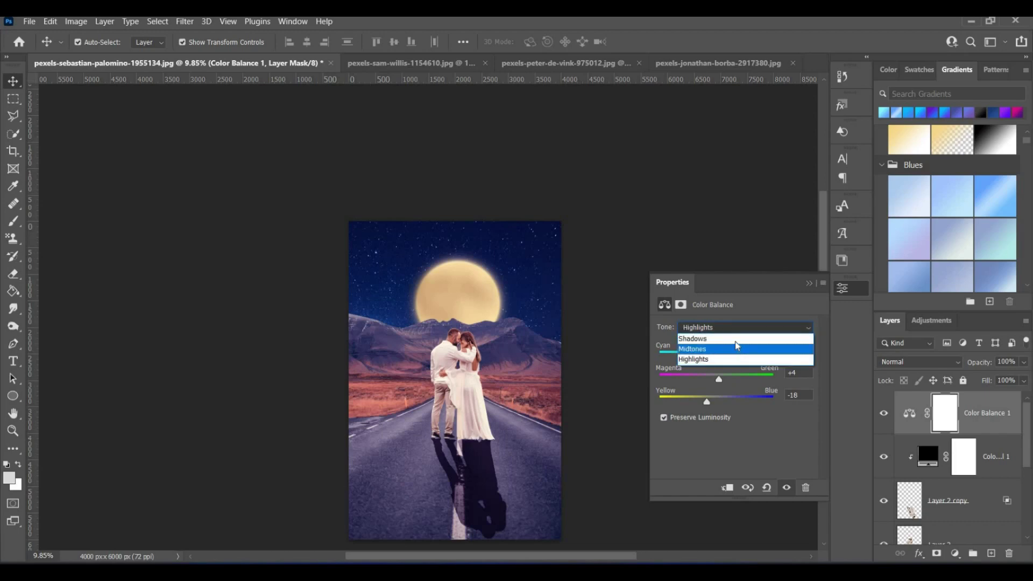
click(738, 339)
drag(720, 402, 725, 356)
click(724, 401)
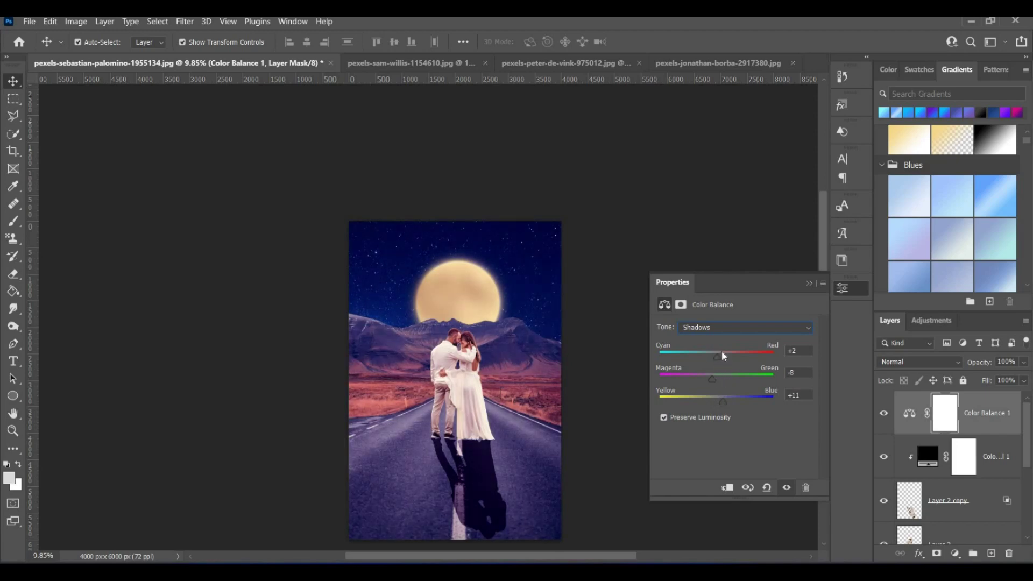
click(809, 283)
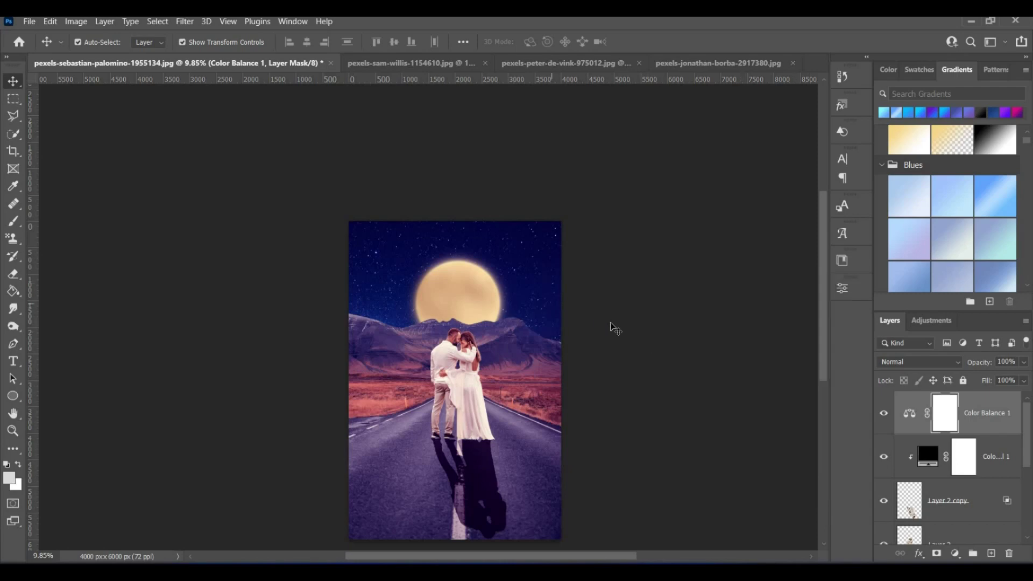
Add a Vibrance adjustment layer above all layers and adjust its vibrance and saturation.
click(522, 317)
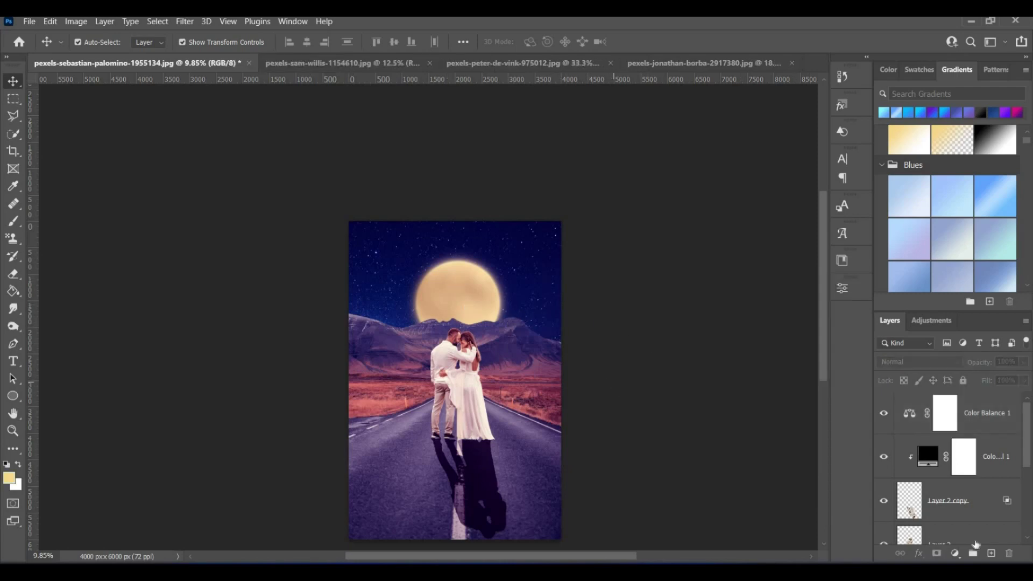
click(955, 553)
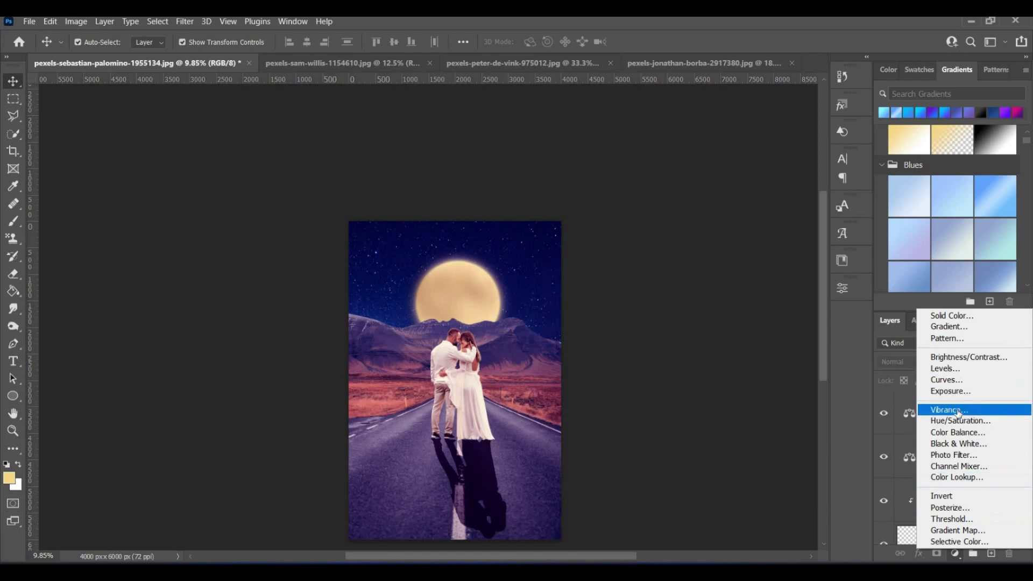
click(959, 411)
drag(734, 341, 738, 342)
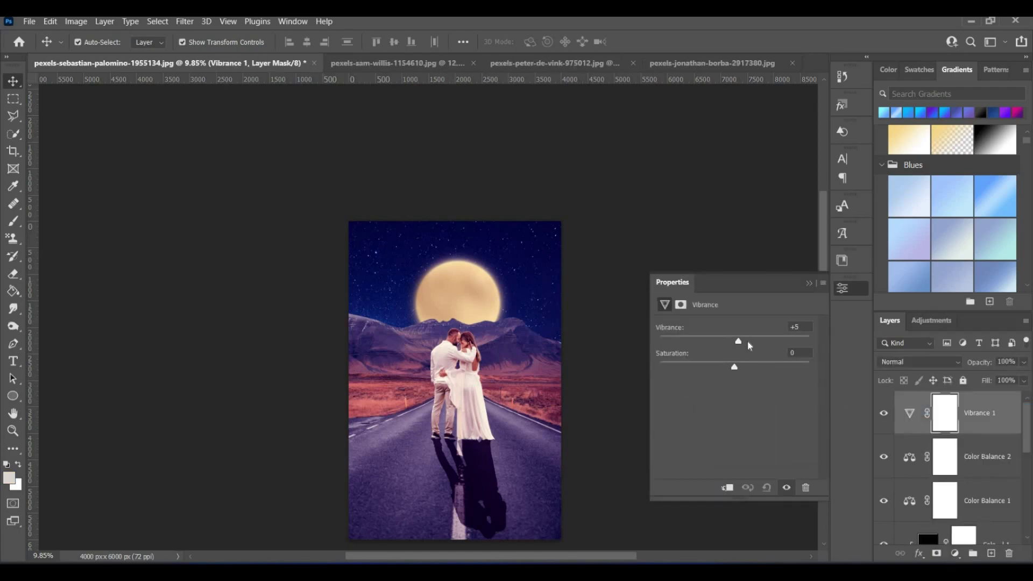
click(770, 343)
drag(761, 371, 729, 343)
click(809, 283)
Add a Brightness/Contrast adjustment layer above all layers with brightness -12 and contrast 19.
click(956, 554)
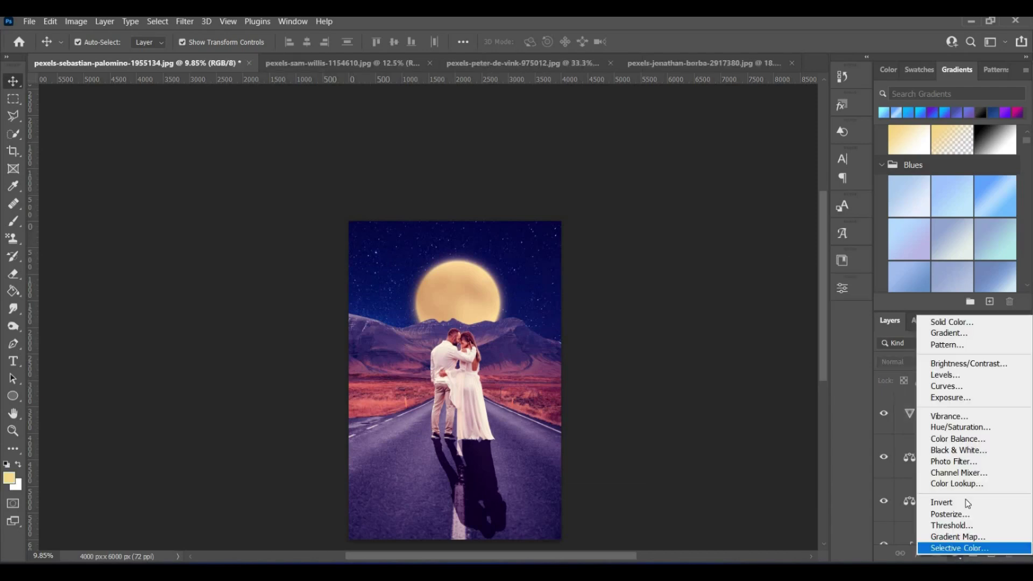
click(968, 363)
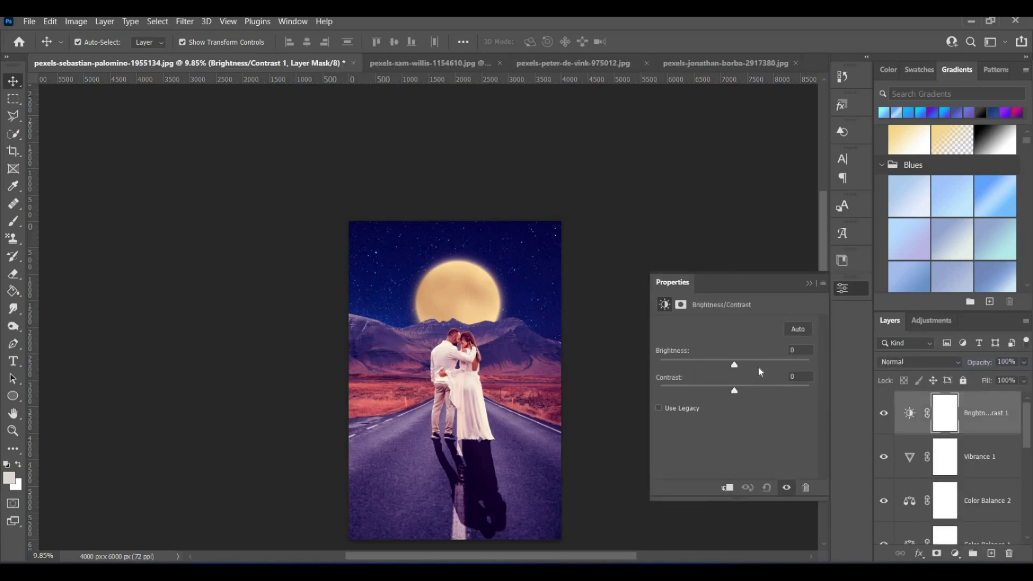
drag(758, 367, 738, 367)
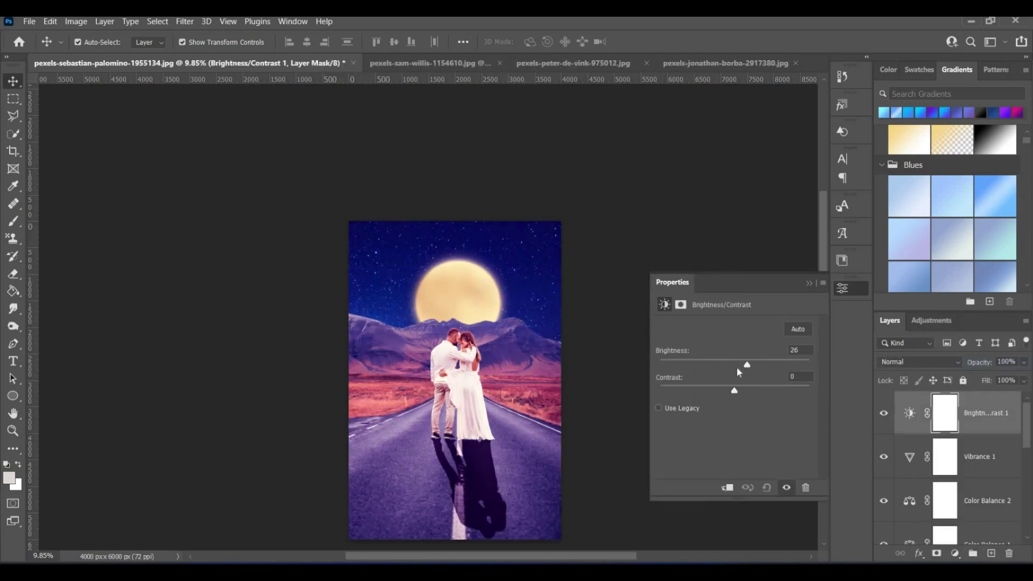
click(761, 390)
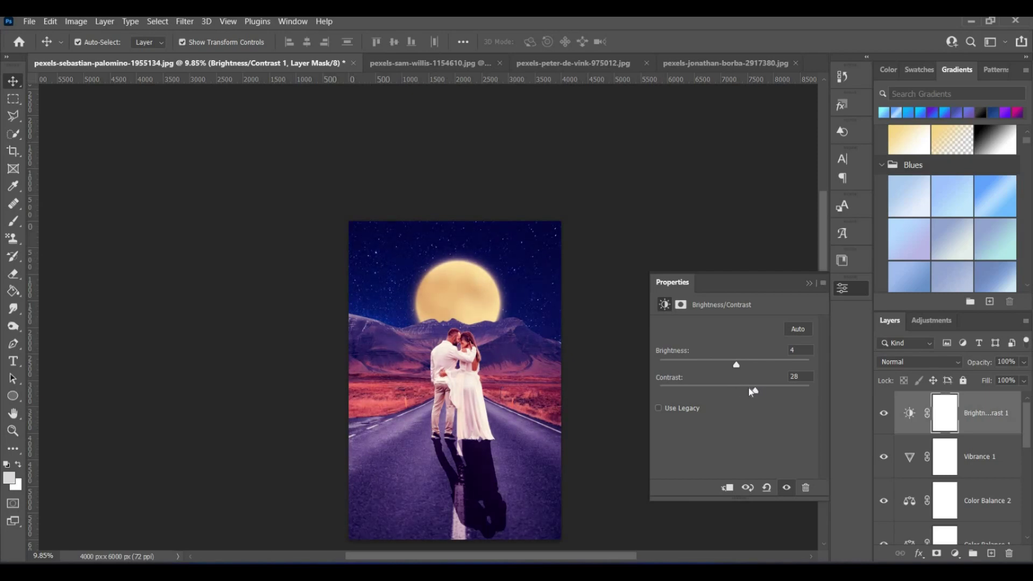
click(727, 366)
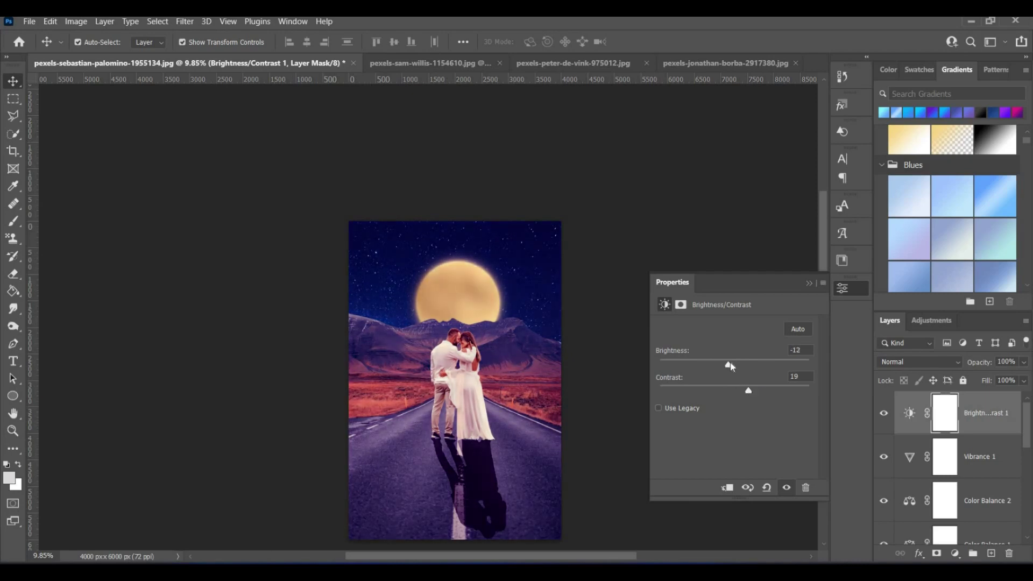
click(812, 283)
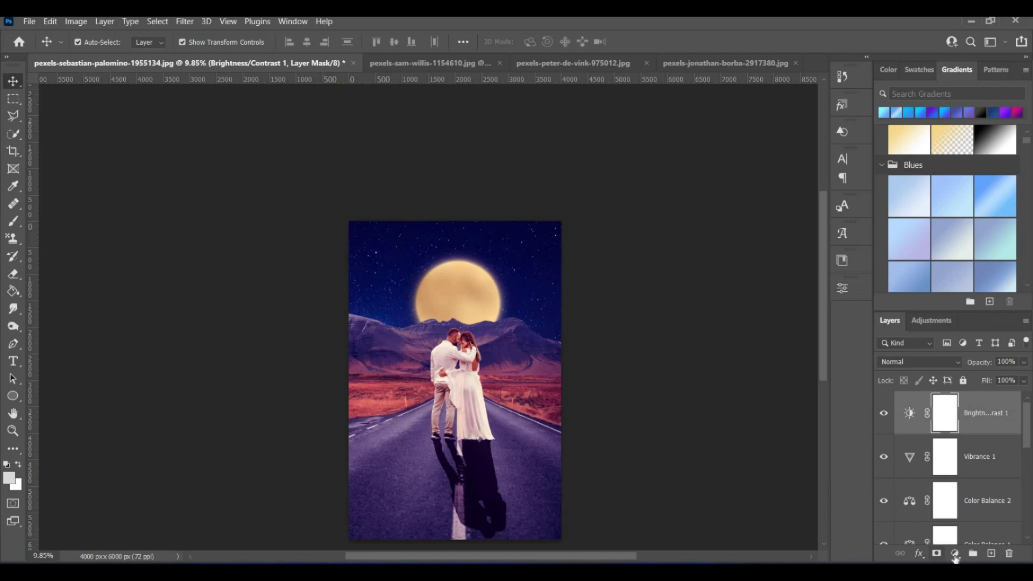
Add another Color Balance adjustment layer on top and shift its midtones slightly towards yellow.
click(956, 553)
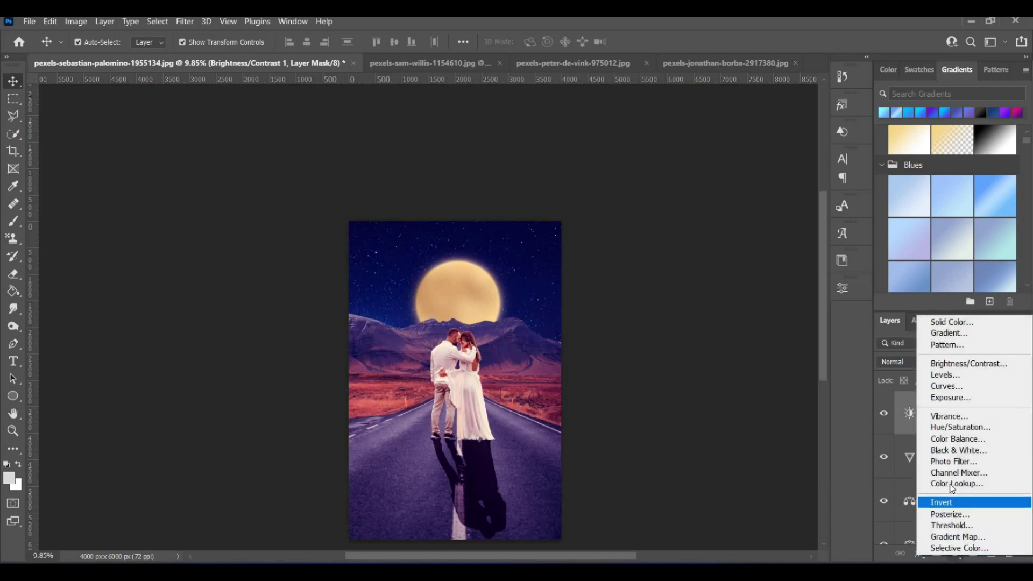
click(952, 439)
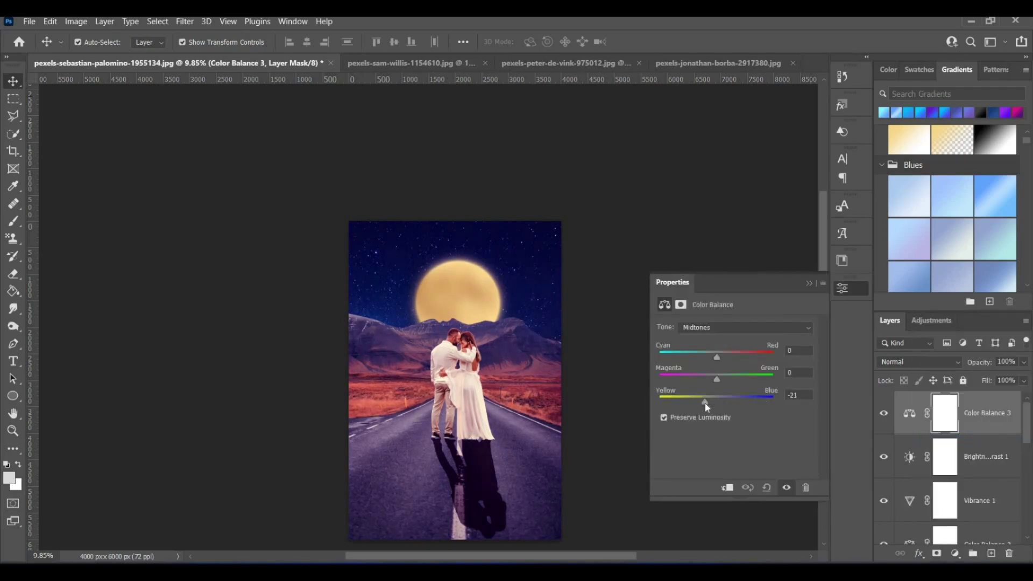
drag(705, 403, 689, 402)
mouse_move(701, 402)
mouse_down()
mouse_move(722, 399)
mouse_move(704, 401)
mouse_up()
click(809, 284)
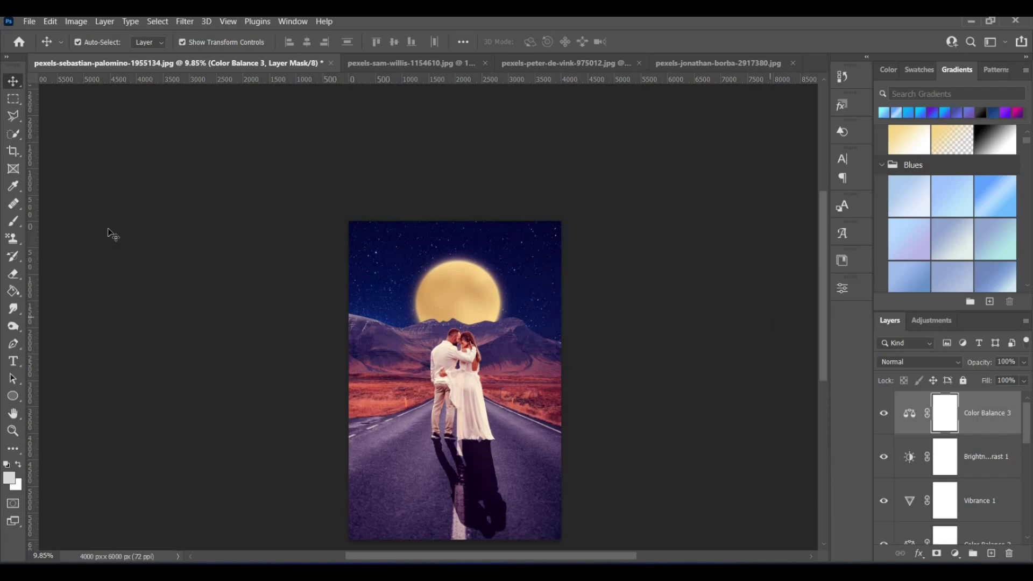
Set the Brush tool's foreground colour to the moon's pale yellow, f4d985.
click(14, 220)
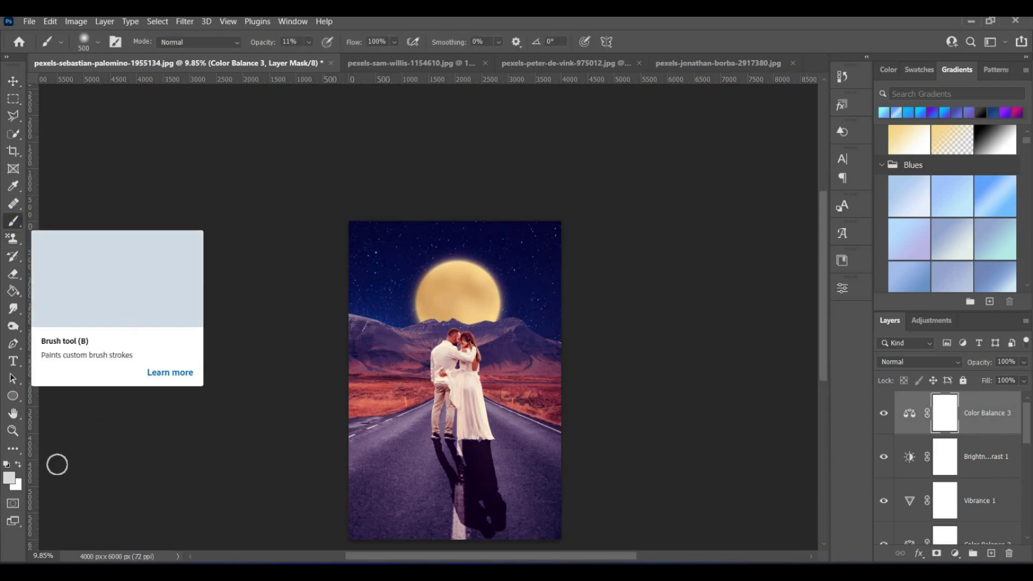
click(10, 479)
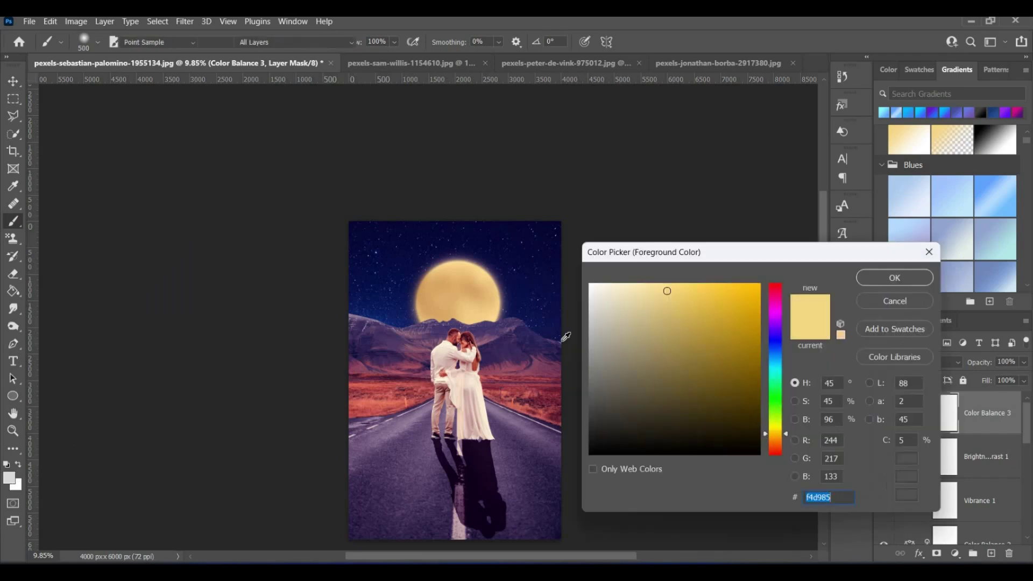
click(894, 278)
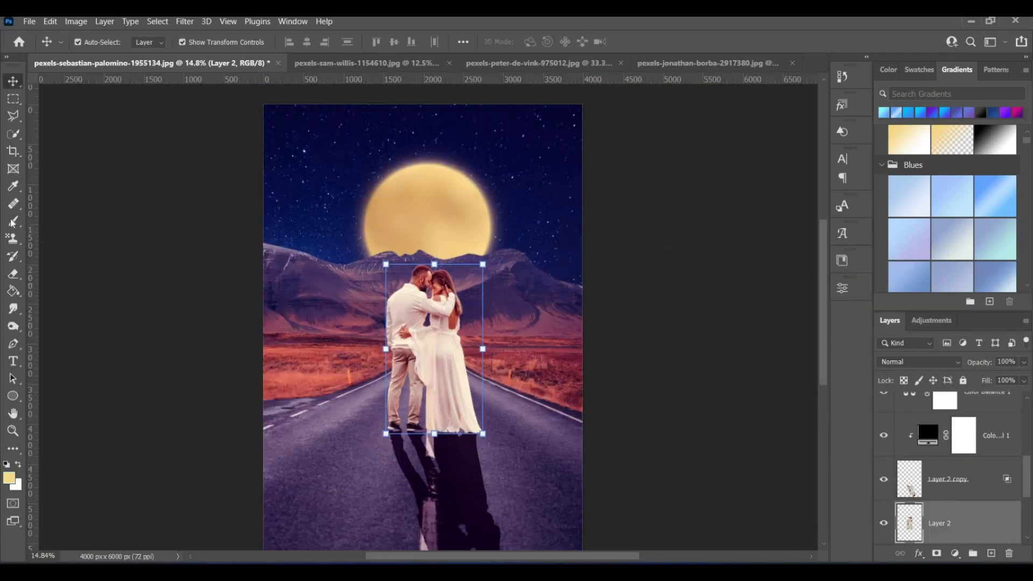
On Layer 2, paint soft yellow moonlight over the couple's hair and shoulders with a size 60 brush at 14% opacity.
click(13, 221)
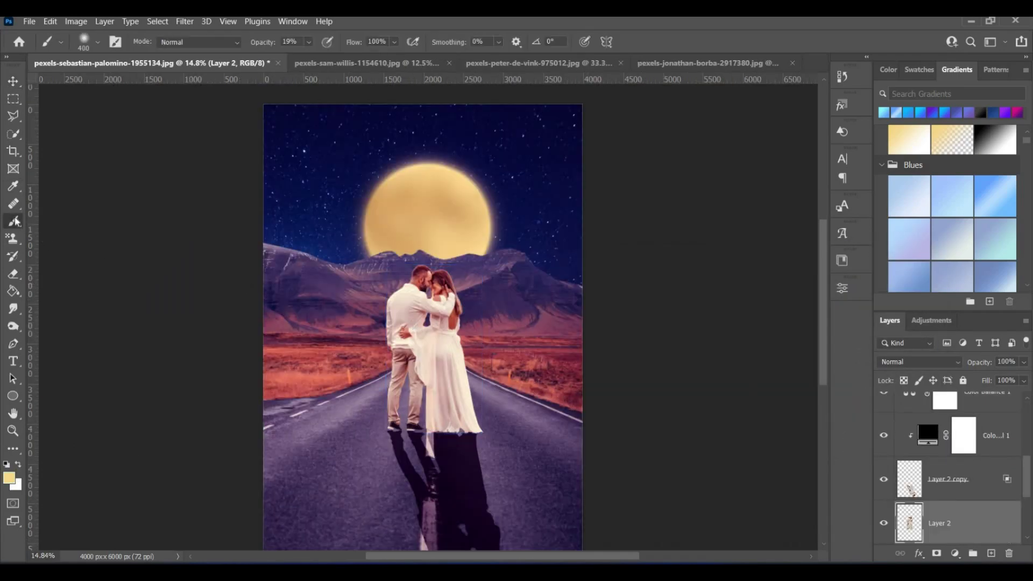
click(309, 42)
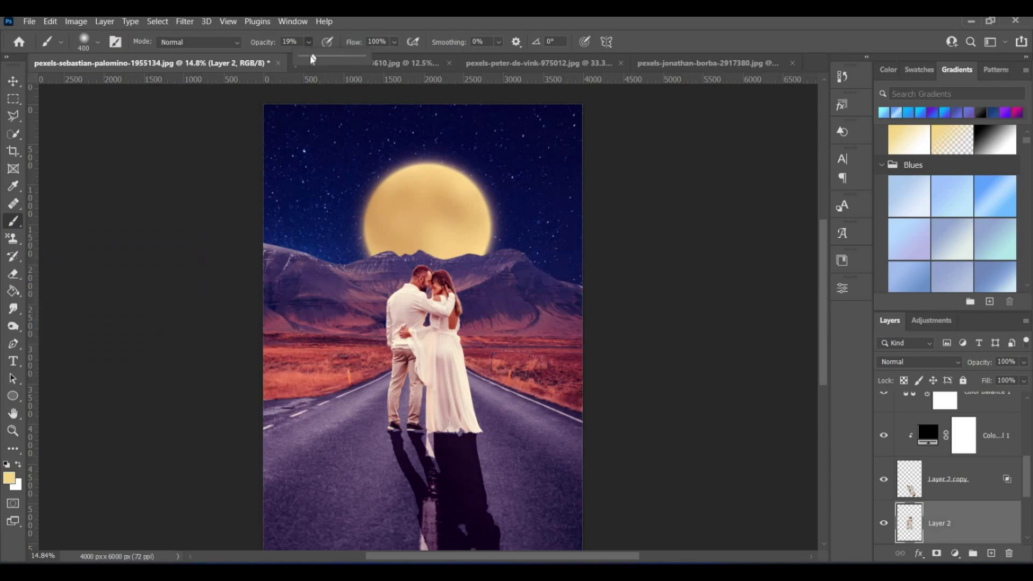
drag(312, 59, 309, 60)
scroll(418, 277, up, 5)
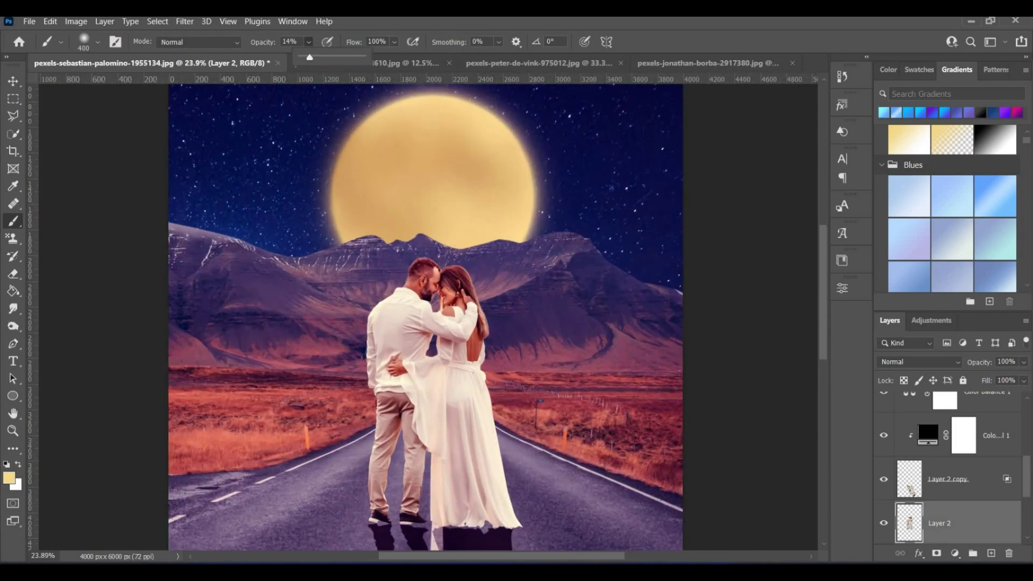
scroll(409, 259, up, 18)
click(444, 312)
key(bracketleft)
key(bracketleft)
key(bracketleft)
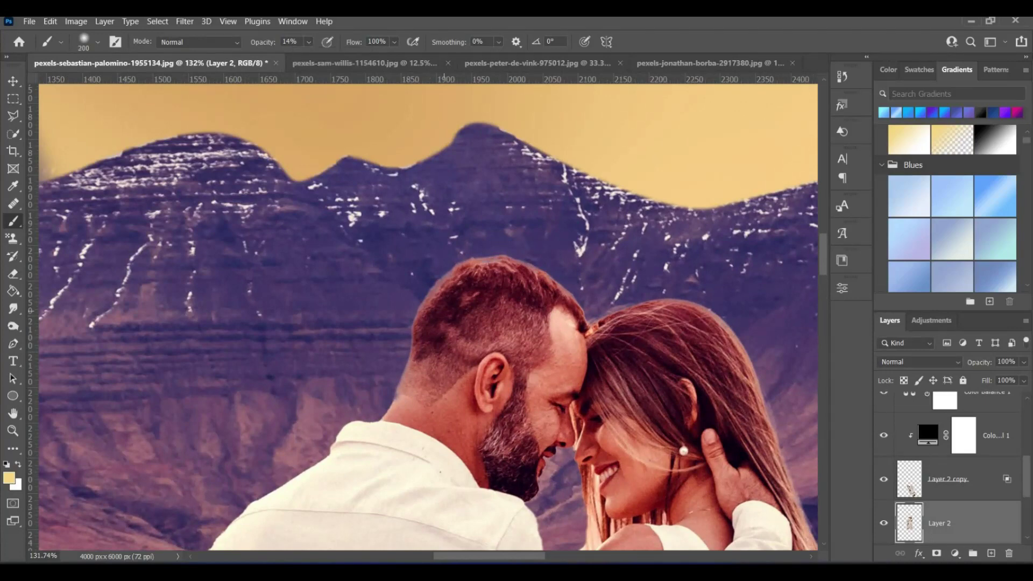
key(bracketleft)
key(bracketleft)
key(bracketleft)
key(bracketleft)
key(bracketleft)
key(bracketleft)
key(bracketleft)
key(bracketleft)
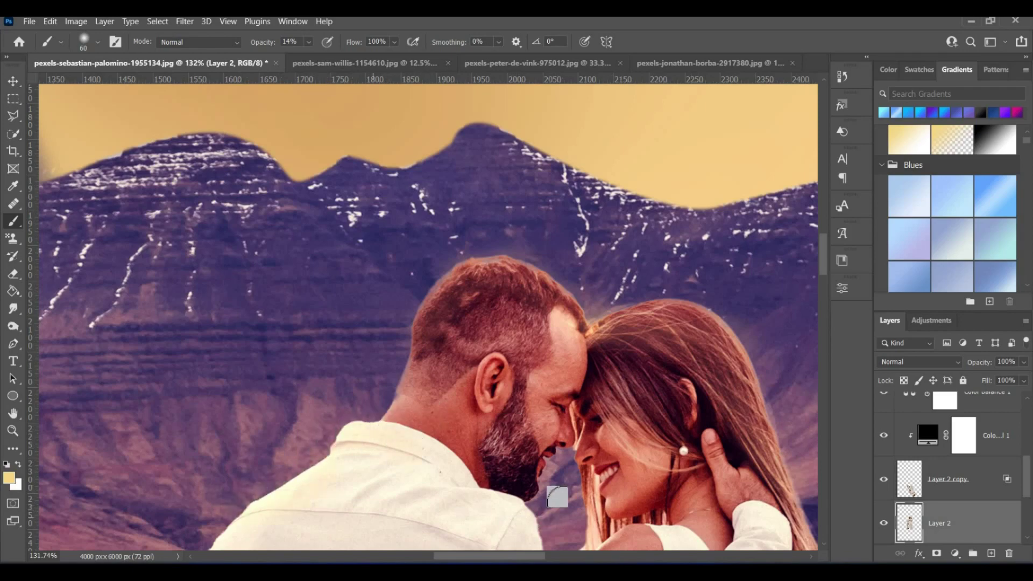
scroll(592, 454, down, 5)
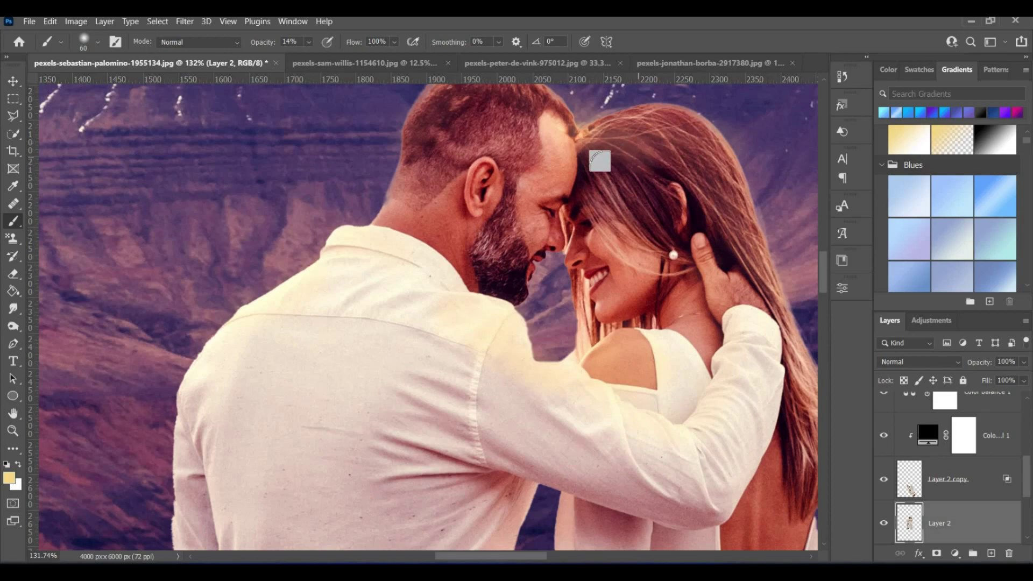
scroll(677, 167, down, 10)
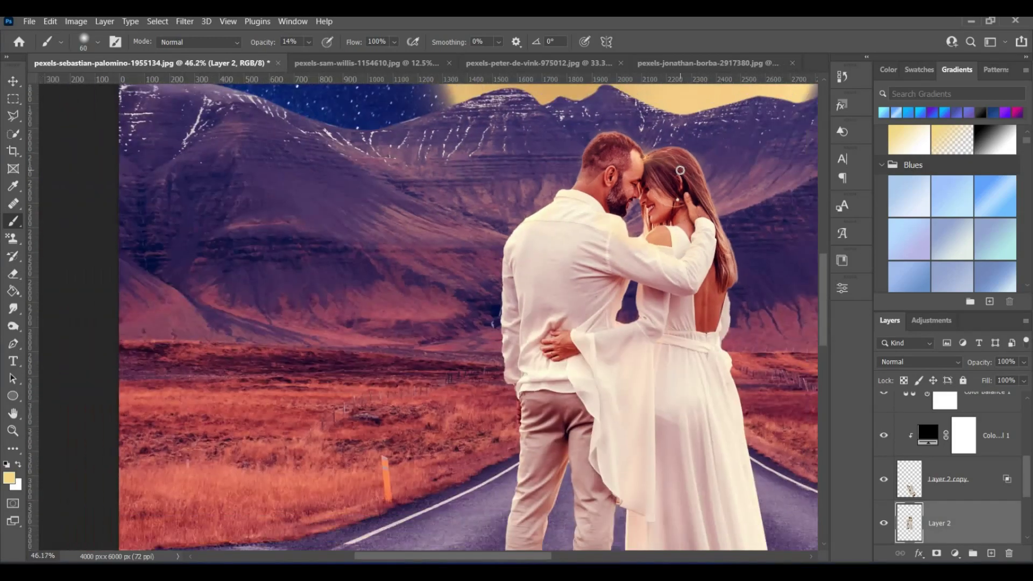
scroll(825, 323, up, 3)
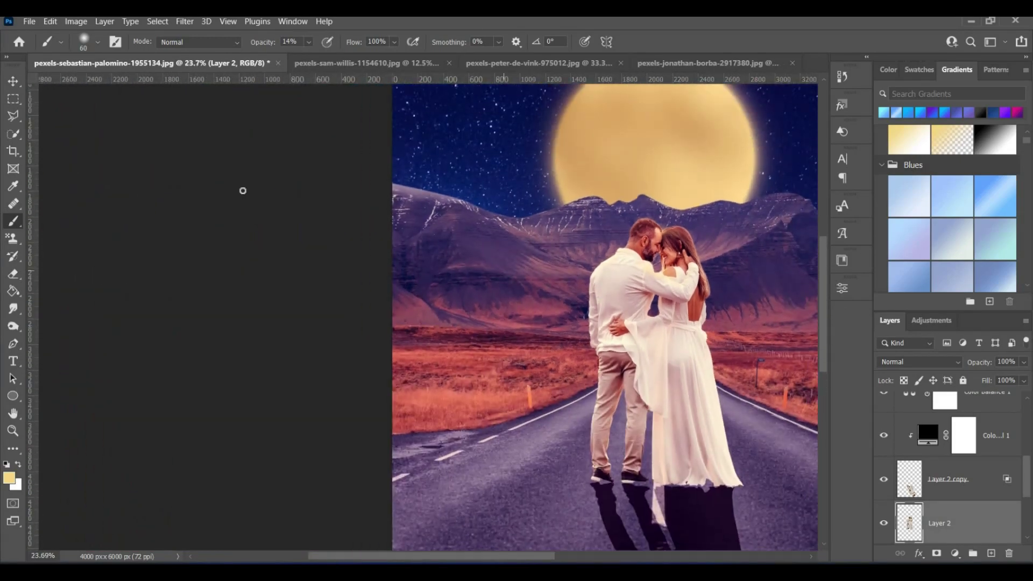
On Layer 0, brush yellow moonlight onto the mountain slopes beneath the moon with a larger brush at 14% opacity.
scroll(944, 445, down, 3)
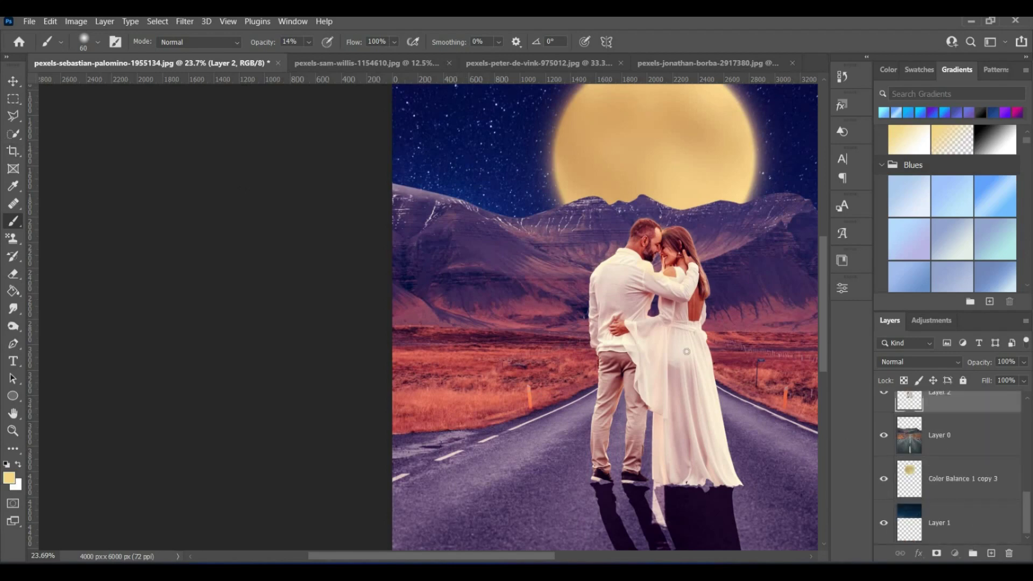
click(942, 441)
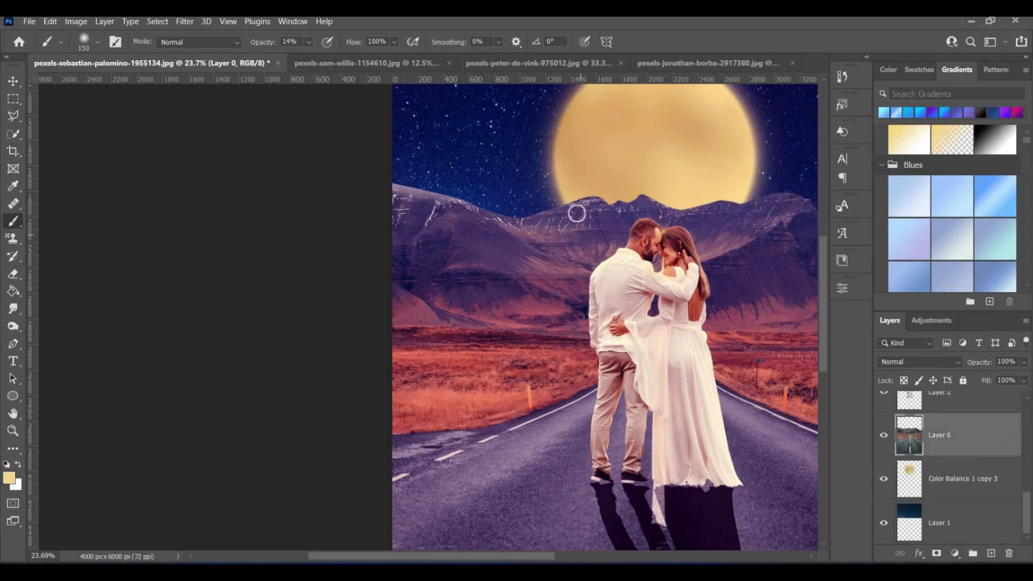
mouse_move(611, 216)
mouse_down()
mouse_move(714, 213)
mouse_move(581, 210)
mouse_move(575, 220)
mouse_move(689, 238)
mouse_move(577, 252)
mouse_move(696, 244)
mouse_move(660, 261)
mouse_up()
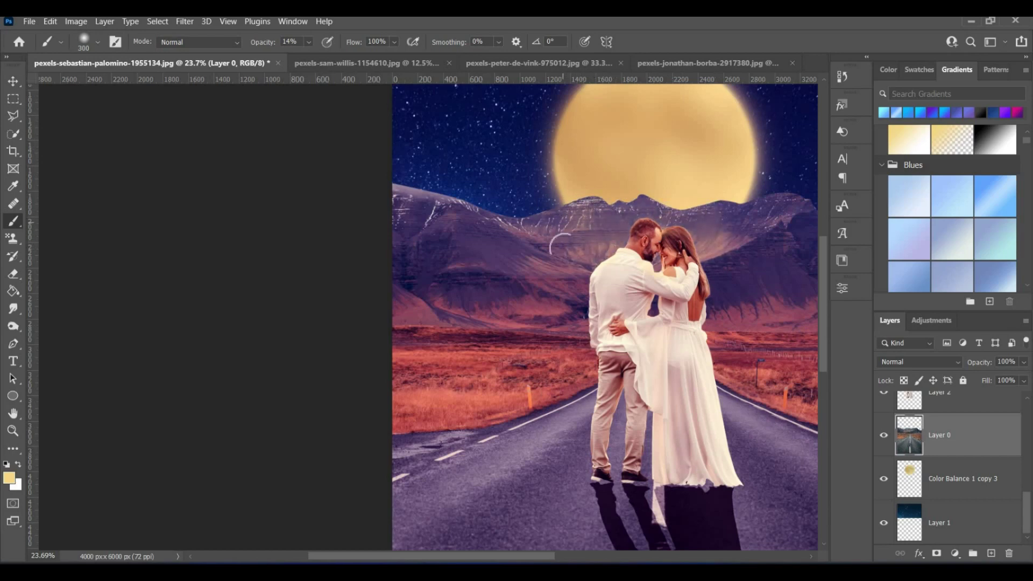
mouse_move(565, 252)
mouse_down()
mouse_move(735, 219)
mouse_move(702, 236)
mouse_move(650, 226)
mouse_up()
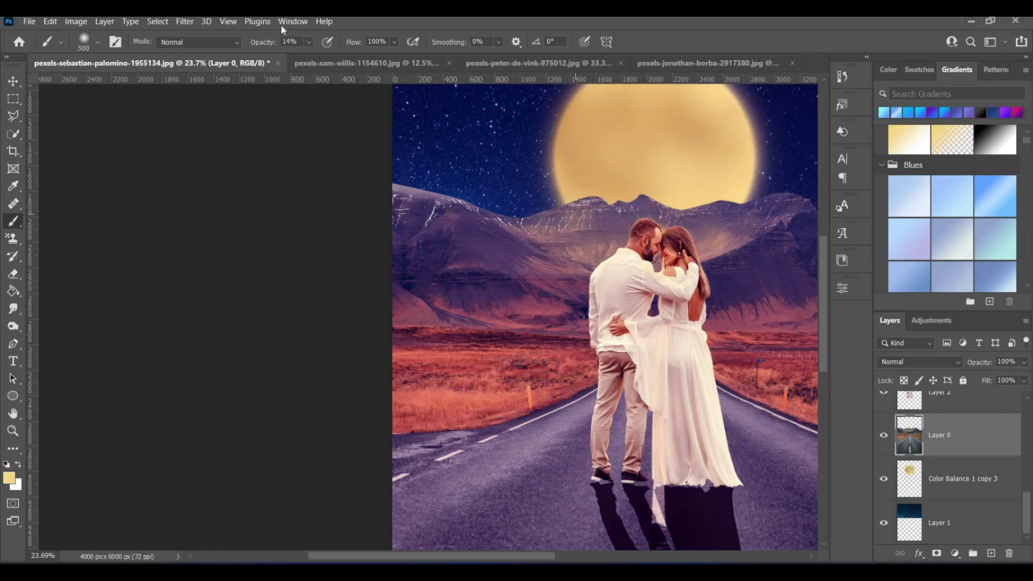
Lower the brush opacity to 9% and paint yellow light over the lower slopes and grassland on both sides of the couple.
click(309, 42)
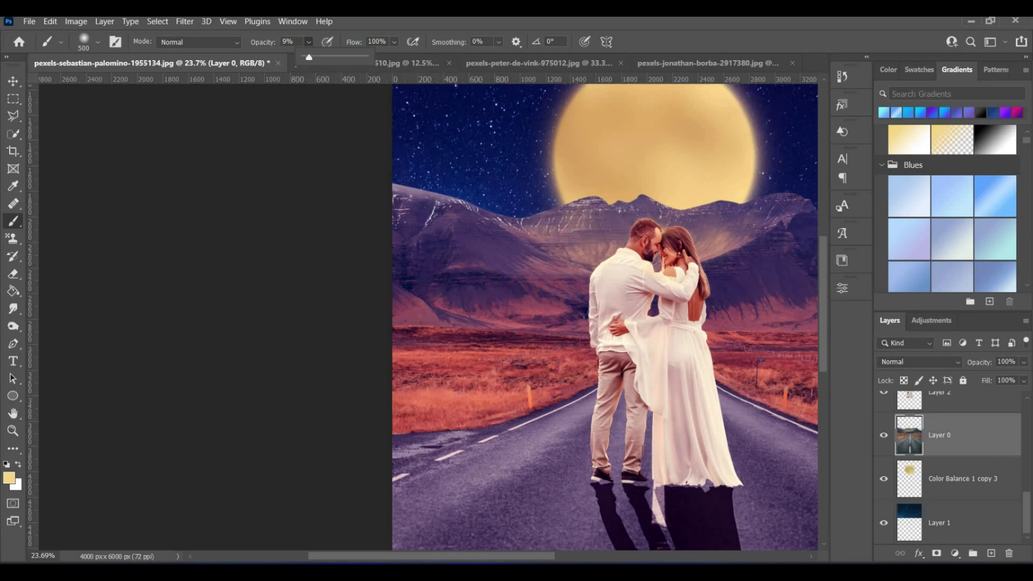
drag(571, 305, 480, 358)
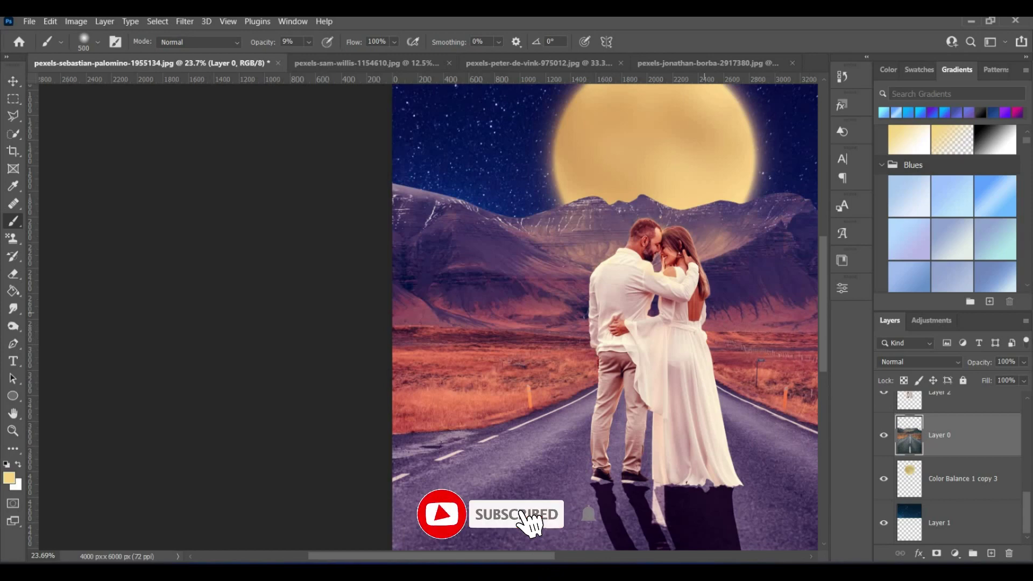
drag(574, 291, 426, 342)
drag(574, 320, 582, 318)
mouse_move(705, 271)
mouse_down()
mouse_move(723, 285)
mouse_move(733, 318)
mouse_up()
Paint faint yellow light along both edges of the road on Layer 0 with the size 500 brush.
scroll(720, 339, down, 1)
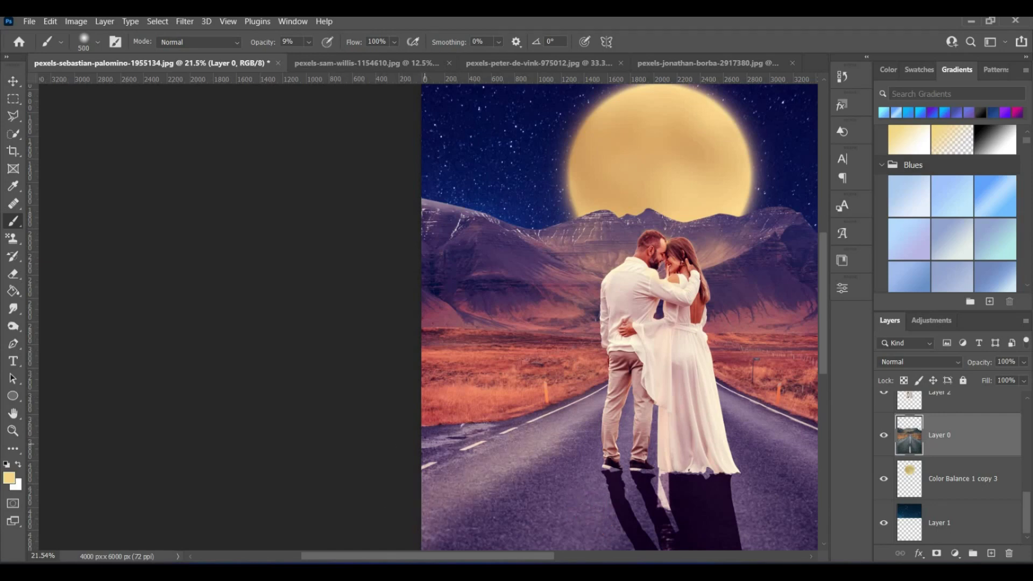
mouse_move(462, 425)
mouse_down()
mouse_move(373, 455)
mouse_move(492, 444)
mouse_up()
drag(751, 409, 777, 405)
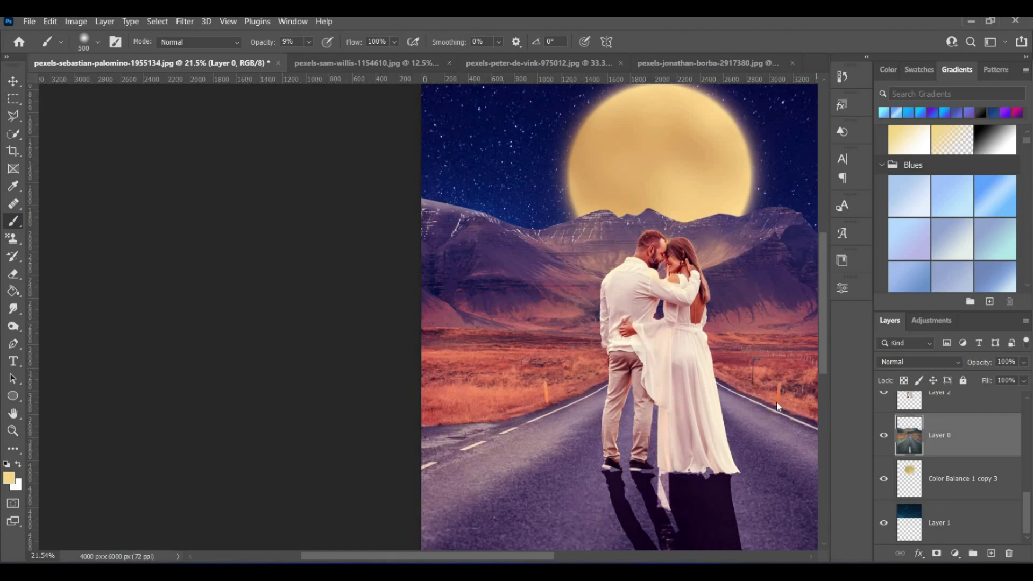
scroll(625, 458, down, 3)
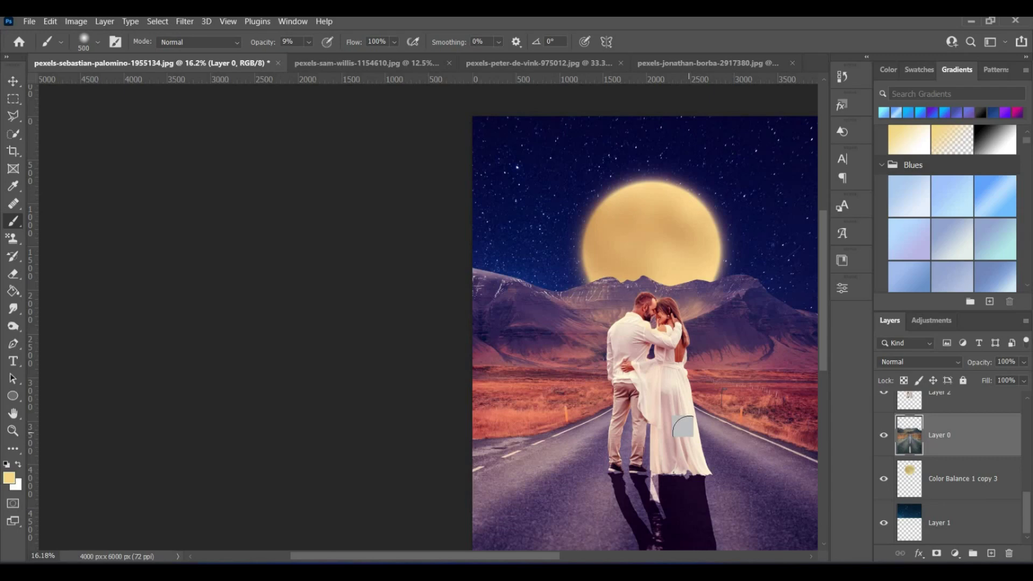
scroll(683, 426, down, 2)
scroll(719, 386, up, 3)
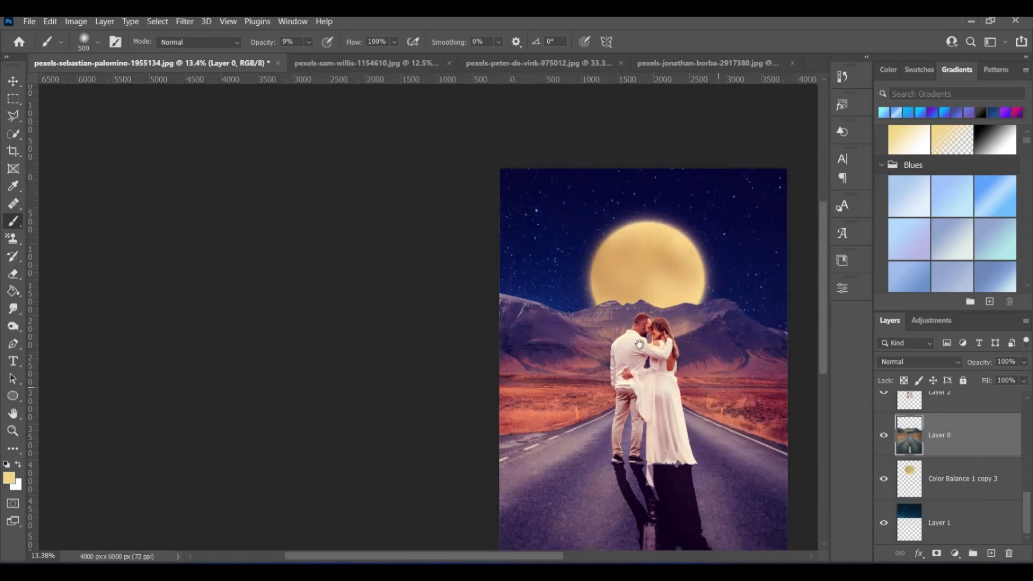
scroll(544, 329, down, 3)
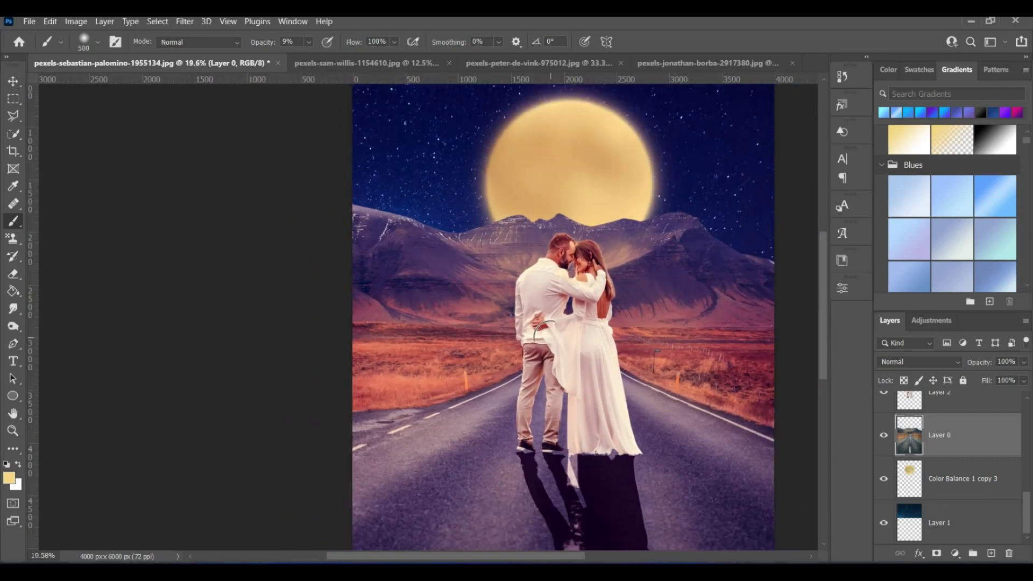